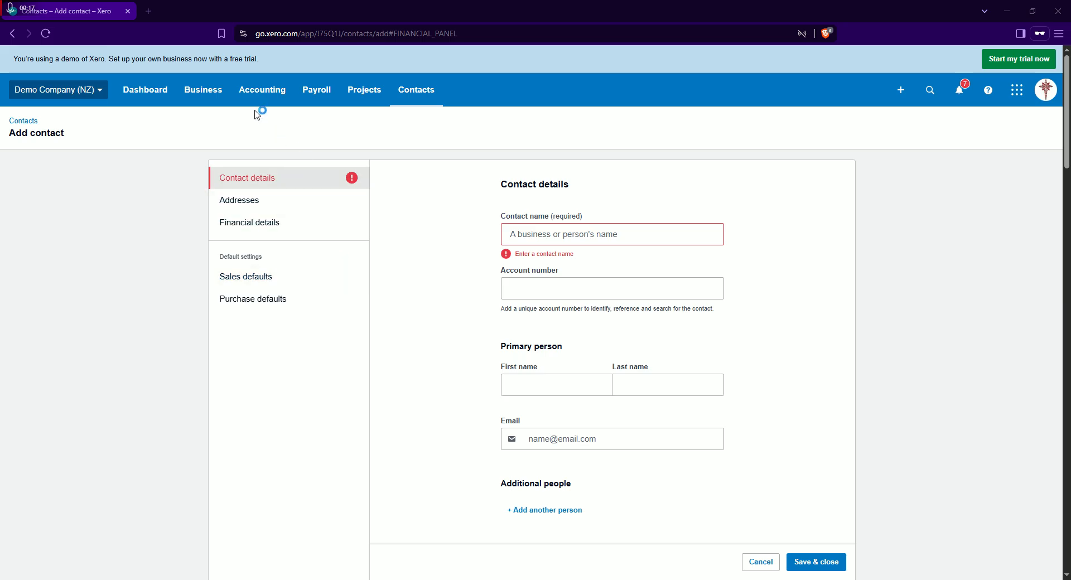
Open the Business Bank Account's transactions from the bank accounts and look through the list
click(208, 92)
click(261, 91)
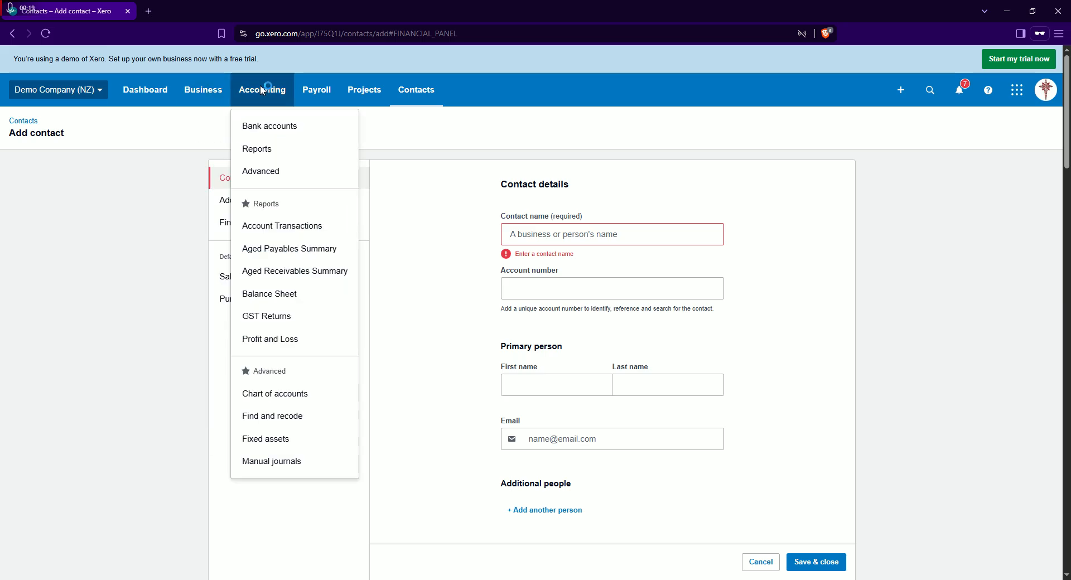
click(287, 129)
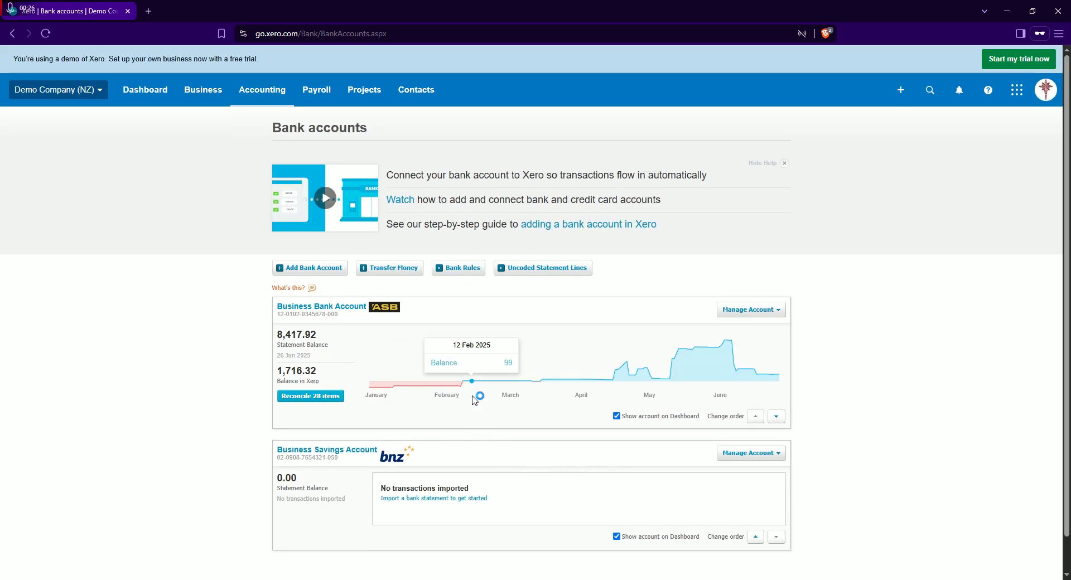
click(275, 103)
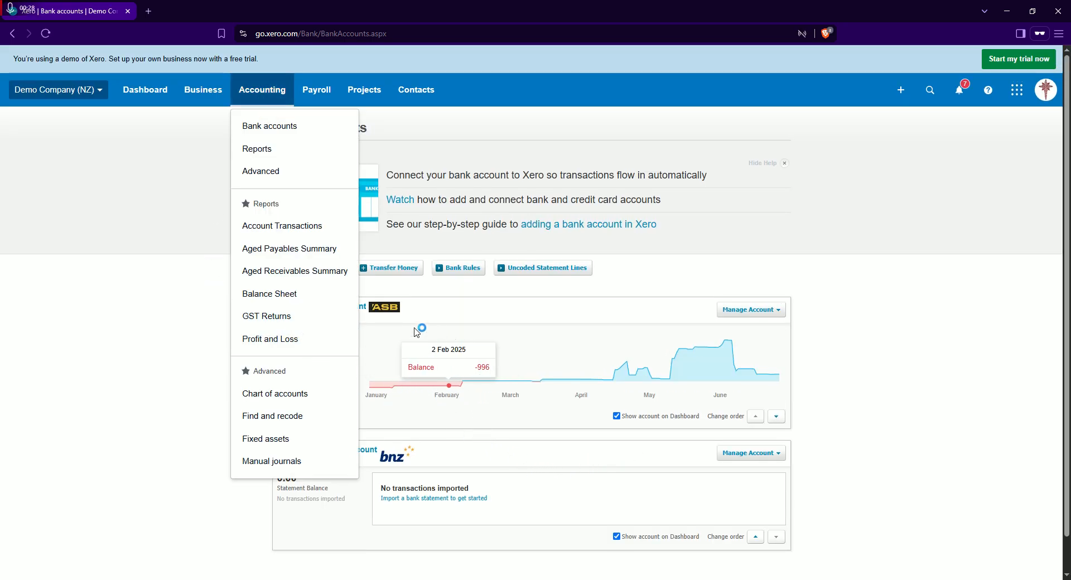
click(504, 219)
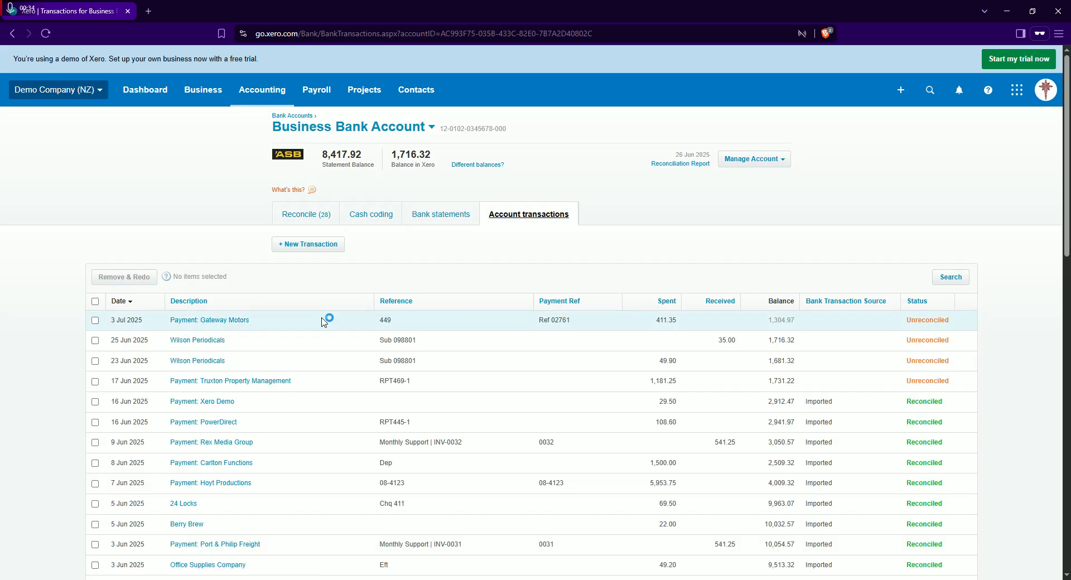
scroll(344, 397, down, 2)
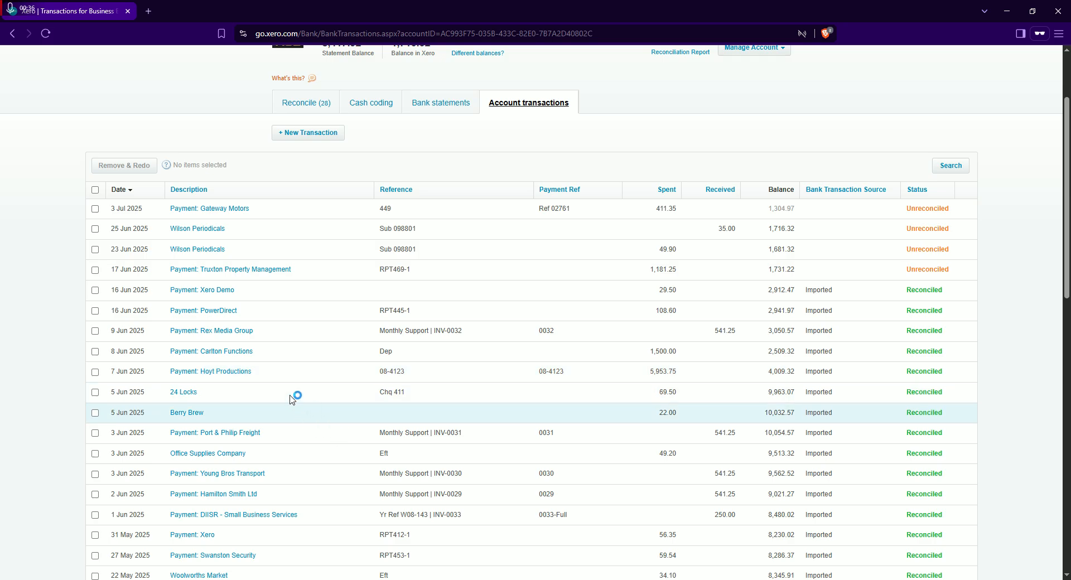
scroll(312, 368, down, 3)
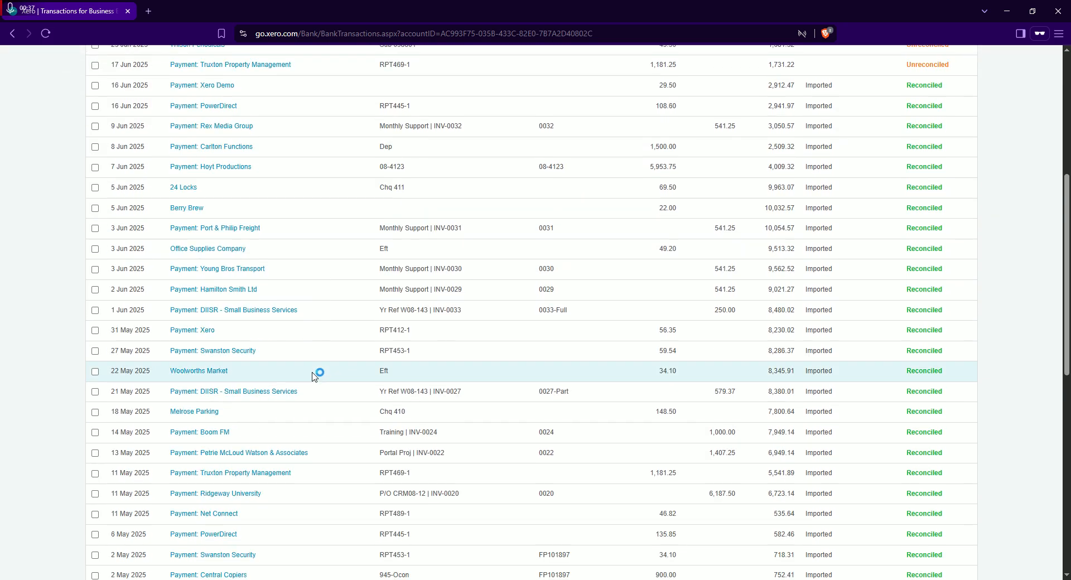
scroll(315, 372, up, 4)
scroll(321, 360, up, 1)
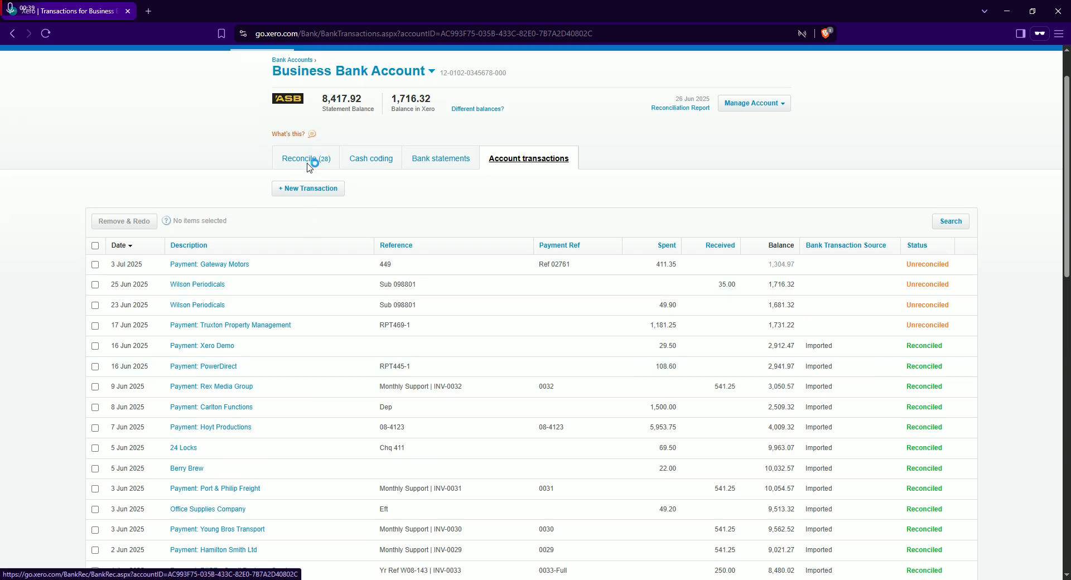
Open the Business Bank Account's reconciliation list and examine the unmatched statement lines, including the e-Bank Dep deposit
click(305, 161)
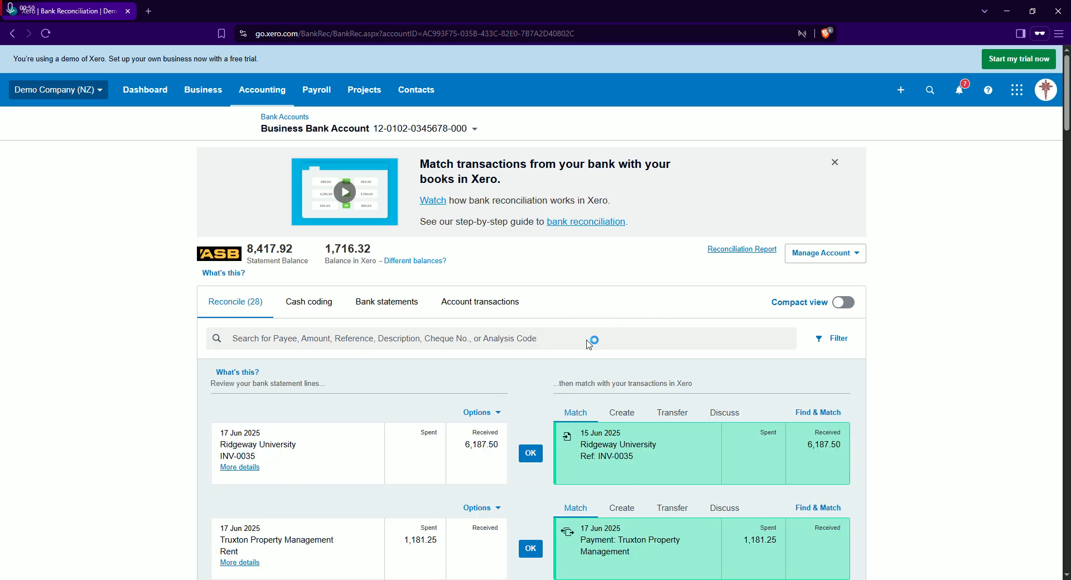
scroll(588, 343, down, 10)
scroll(561, 419, down, 15)
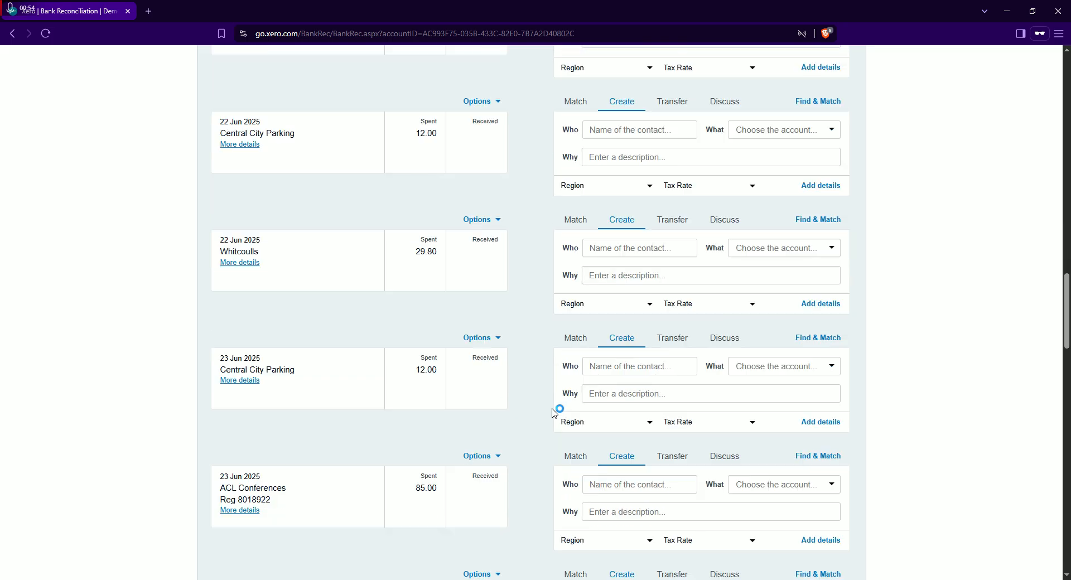
scroll(554, 412, down, 12)
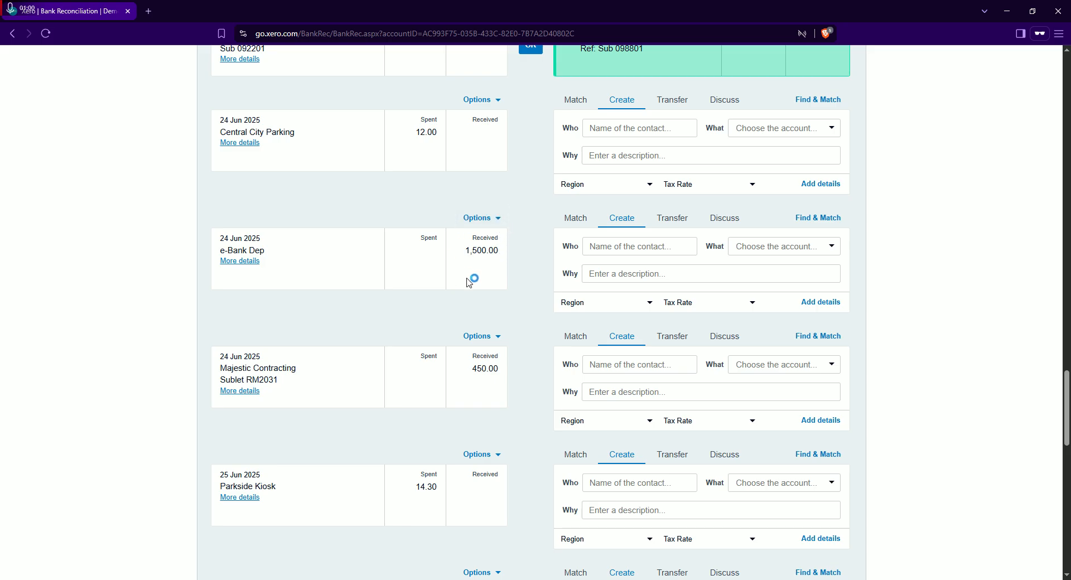
drag(465, 255, 512, 254)
click(230, 258)
drag(1065, 405, 1060, 66)
click(204, 93)
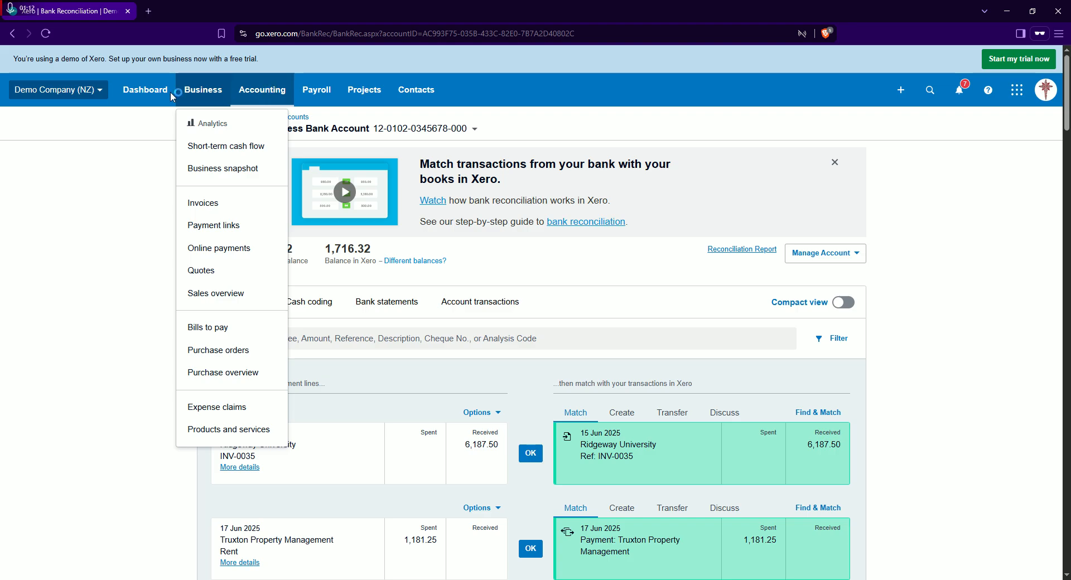
click(264, 92)
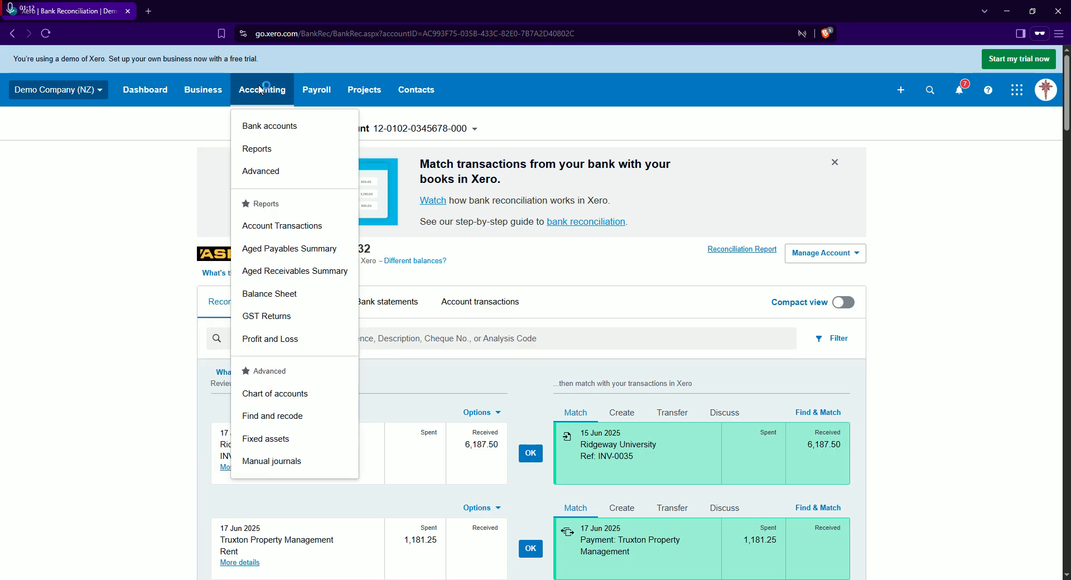
click(210, 96)
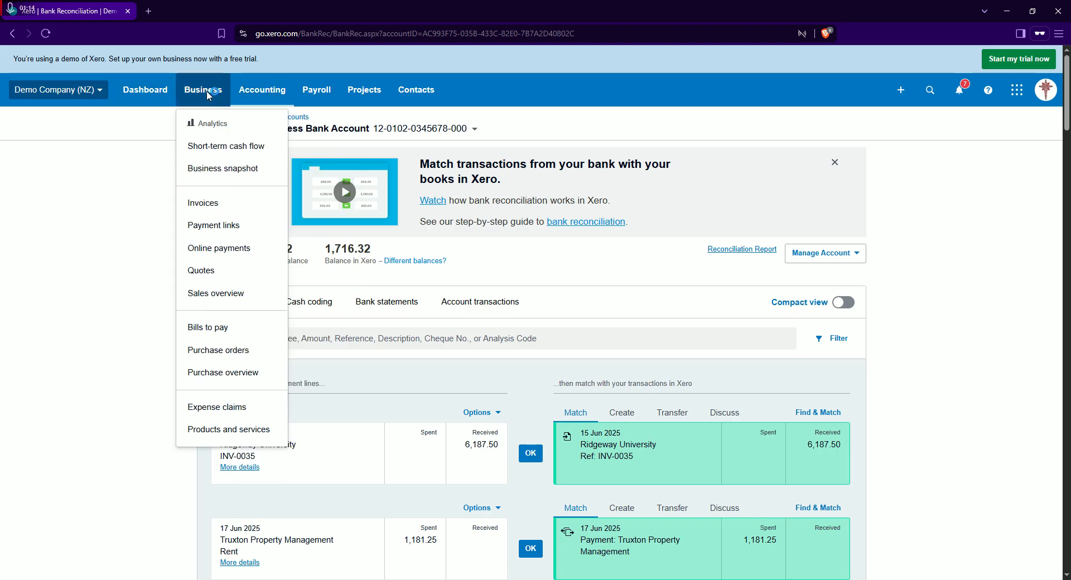
Go to the list of all contacts and start a new contact
click(424, 90)
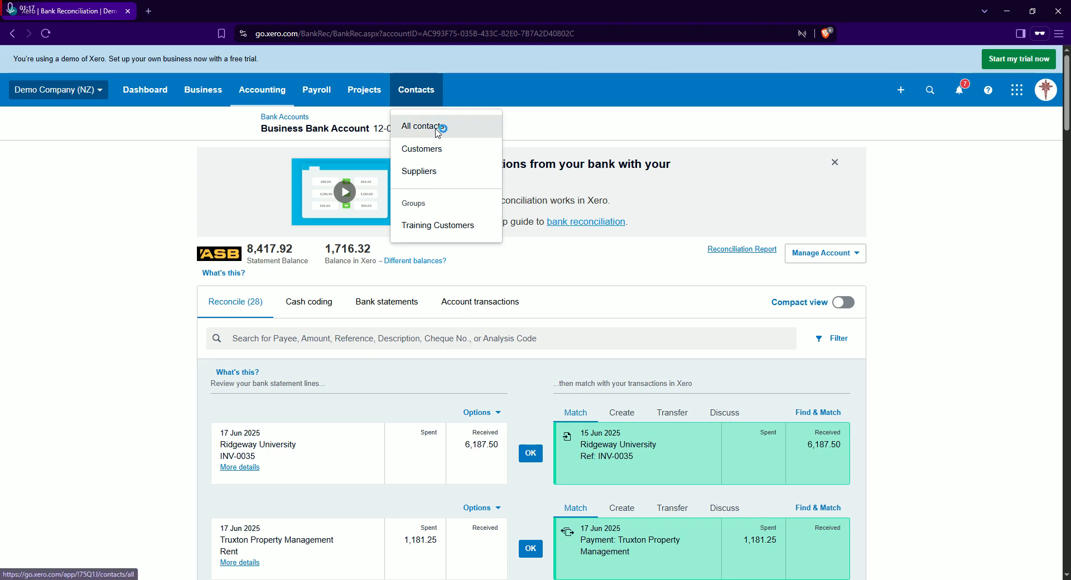
click(440, 130)
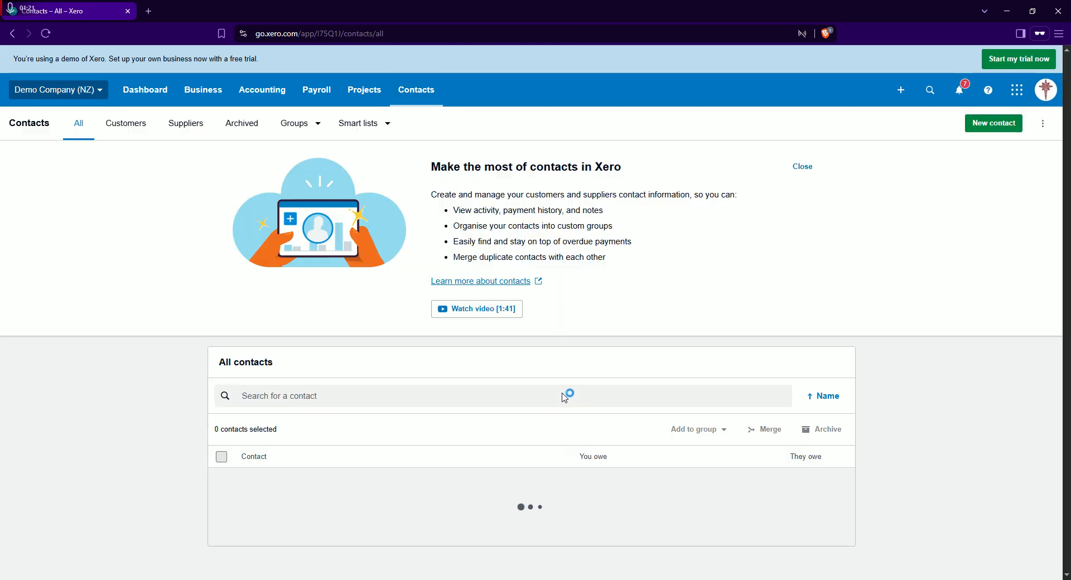
scroll(415, 373, down, 1)
scroll(929, 217, up, 1)
click(982, 124)
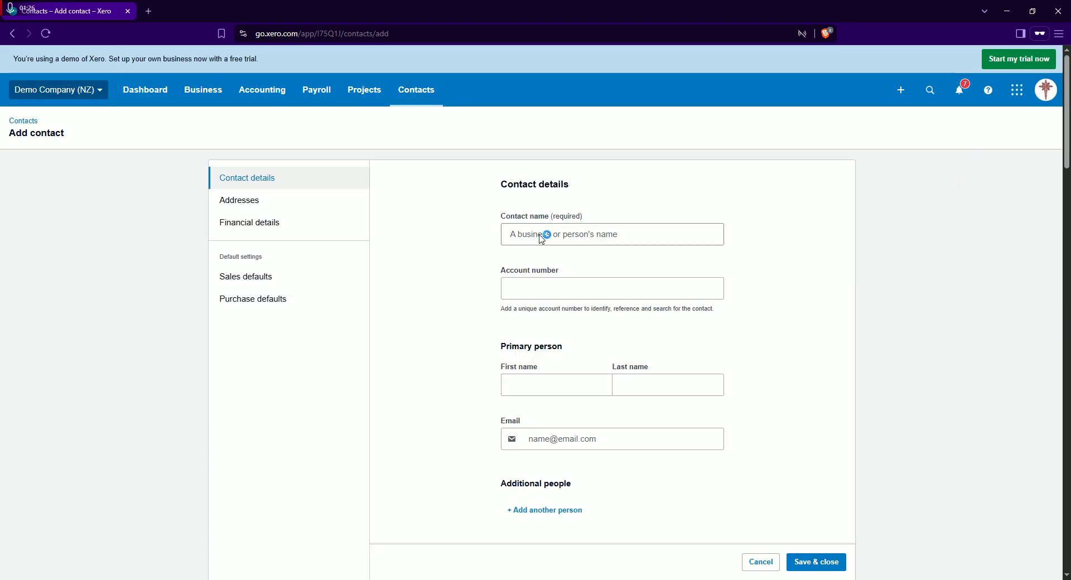
Enter the customer's full name followed by "PRE PAID" as the contact name and save the contact
click(546, 234)
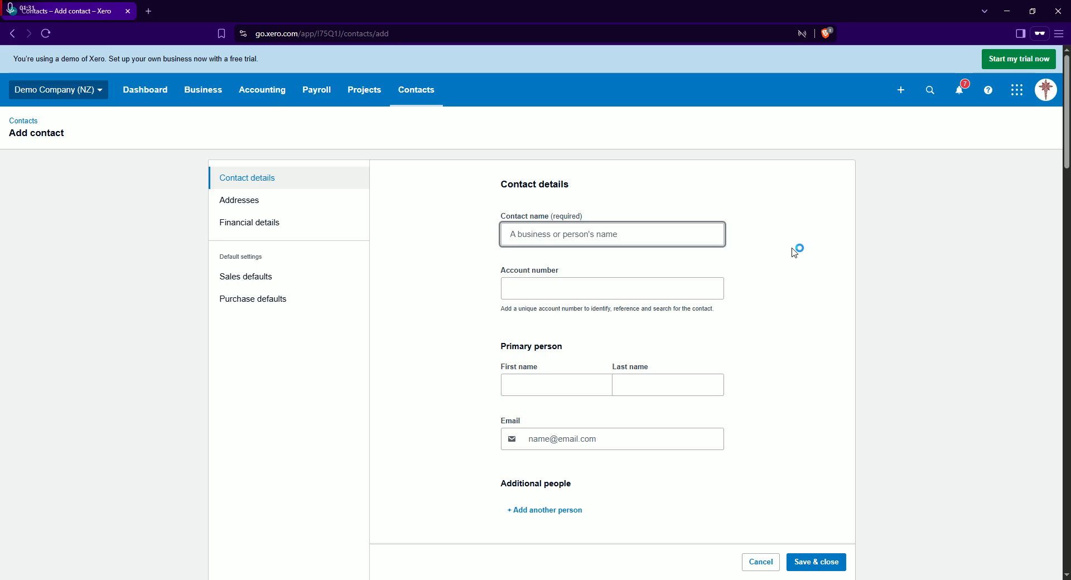
scroll(574, 349, down, 1)
scroll(624, 366, up, 1)
click(822, 562)
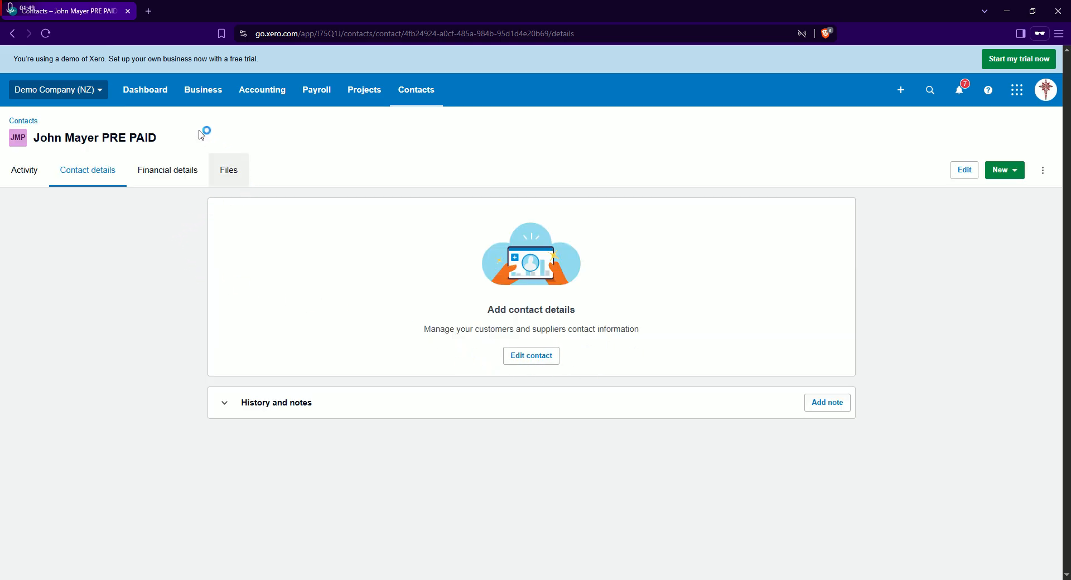
drag(157, 140, 32, 138)
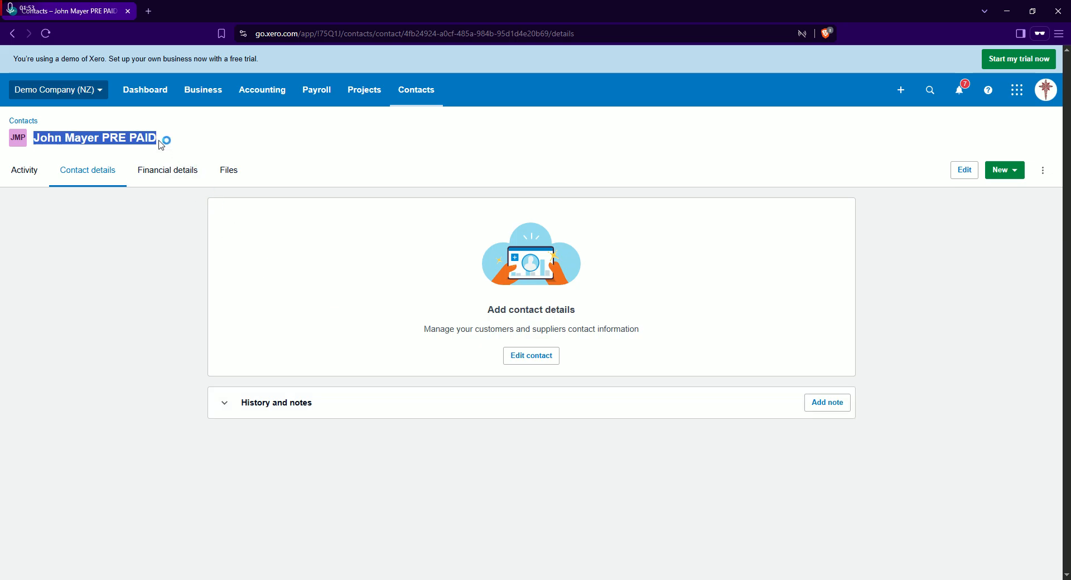
click(385, 159)
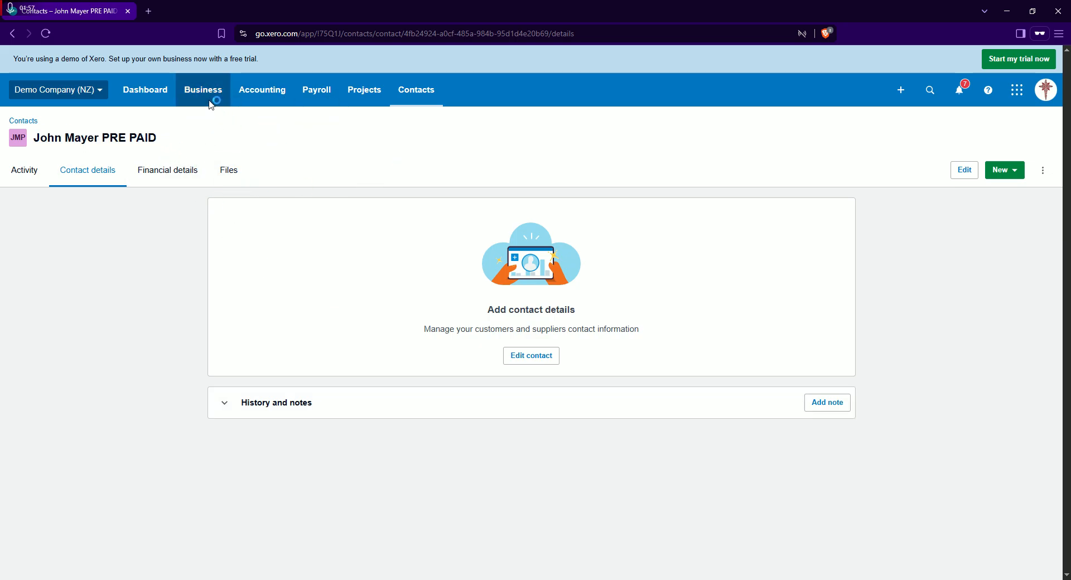
click(209, 92)
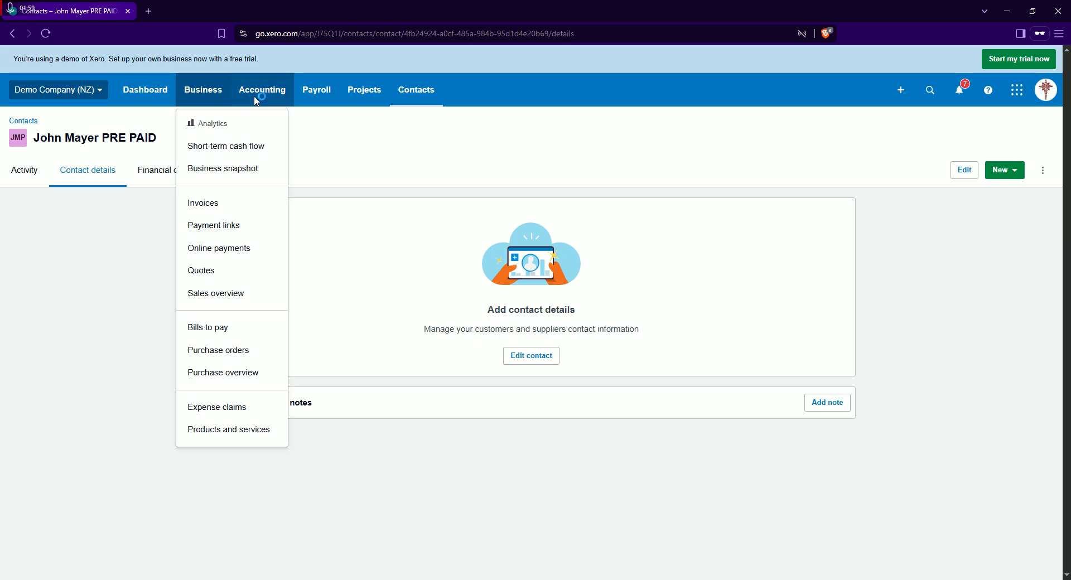
click(250, 92)
Open the sales invoices list and start a new invoice
click(220, 89)
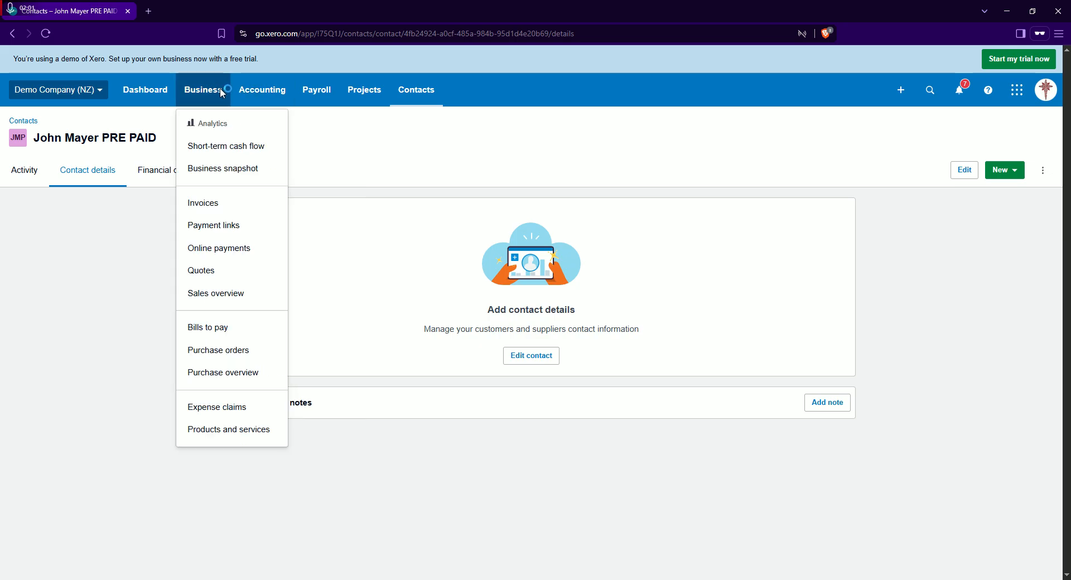
click(222, 207)
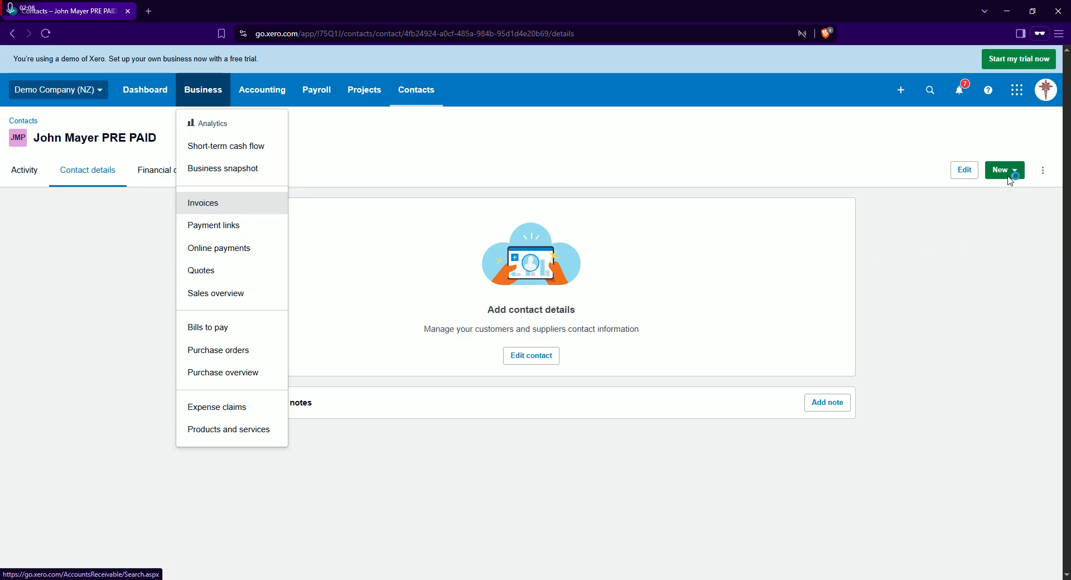
click(217, 204)
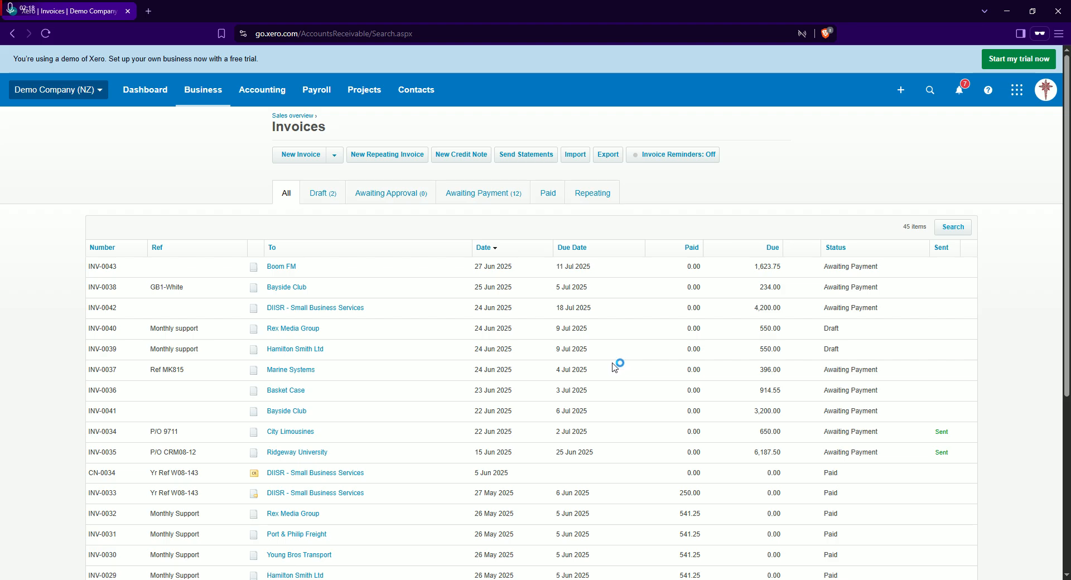
click(336, 157)
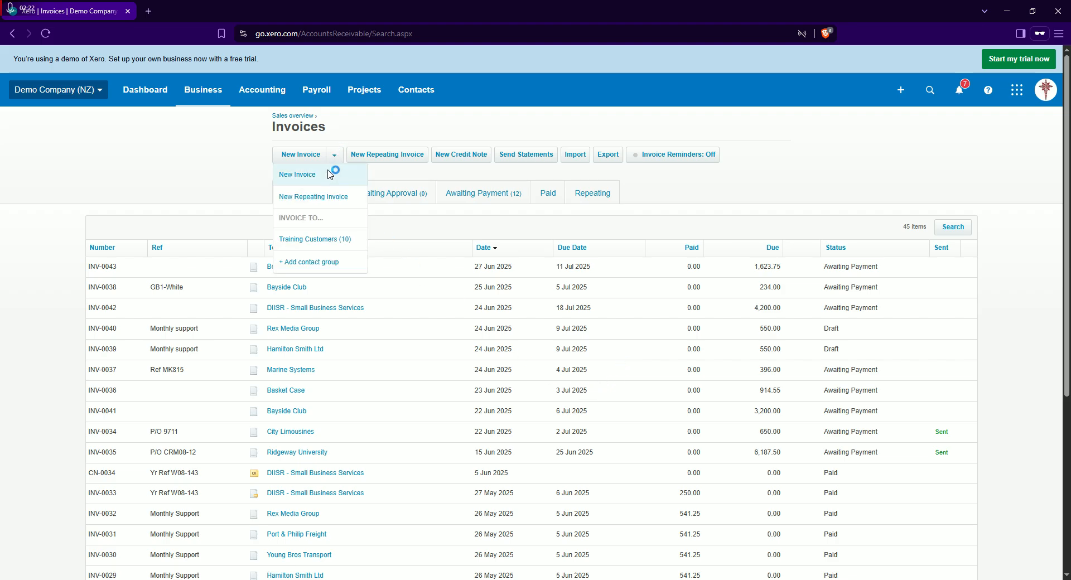
click(328, 172)
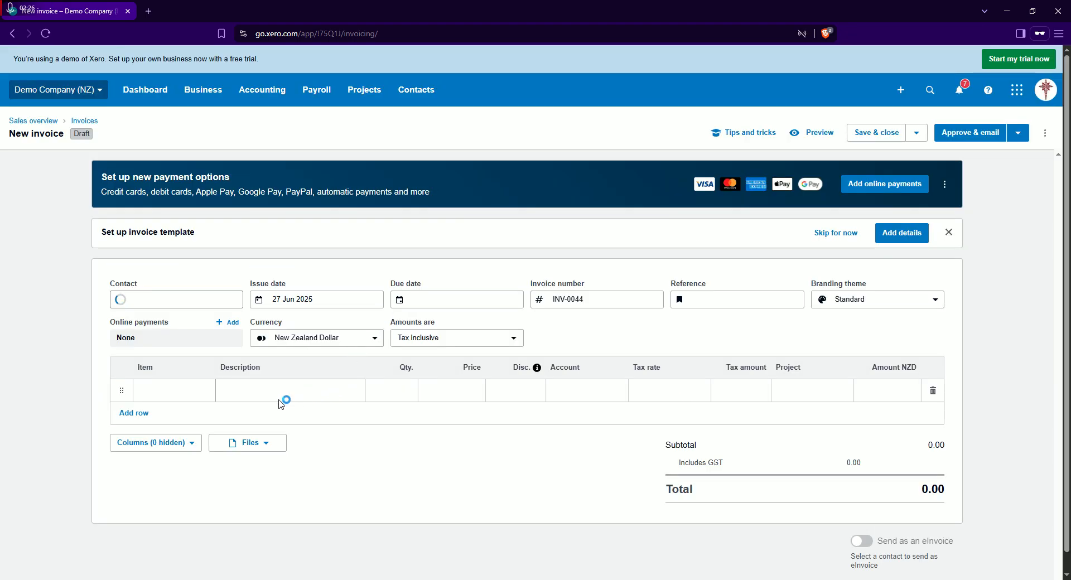
Assign the invoice to the PRE PAID contact and enter "pre payment" as the first line's description
click(143, 301)
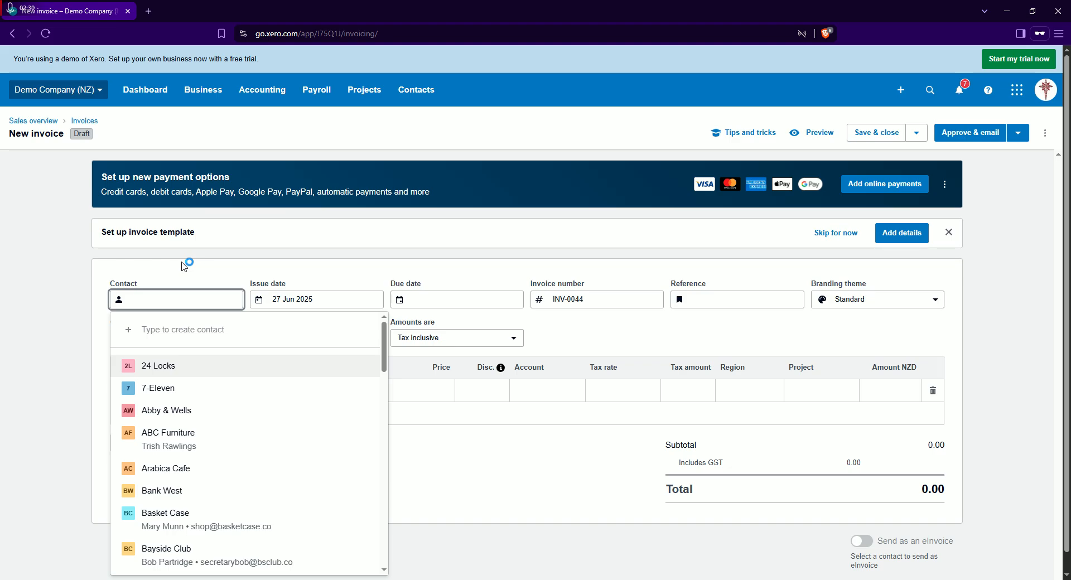
text(john)
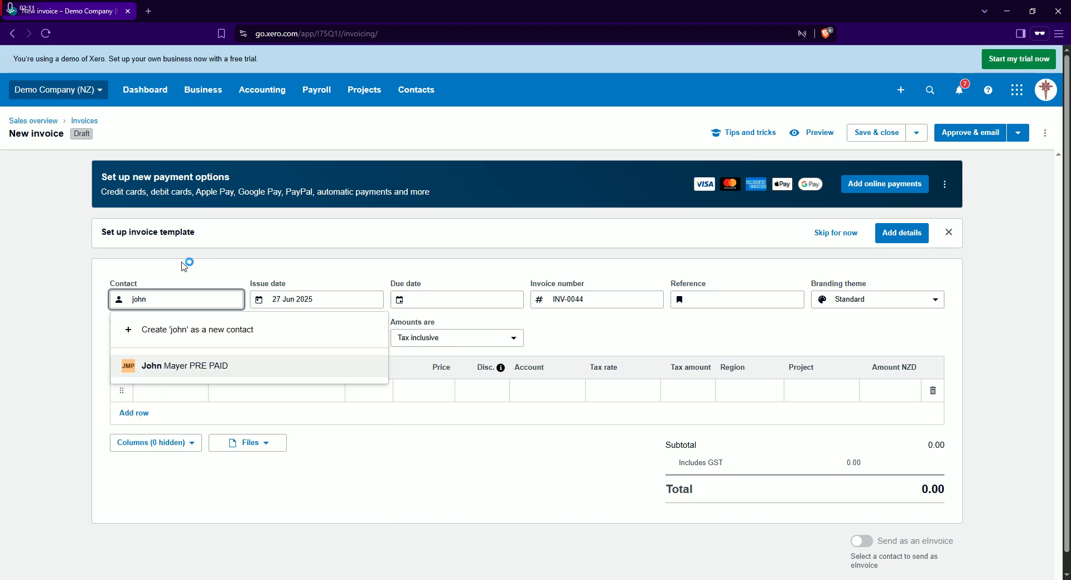
click(181, 366)
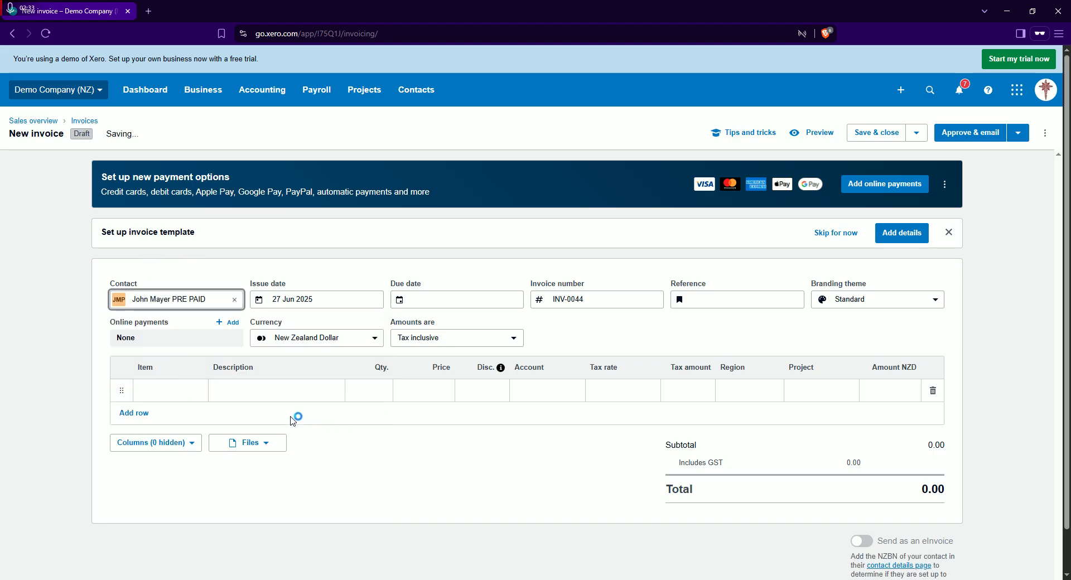
click(269, 398)
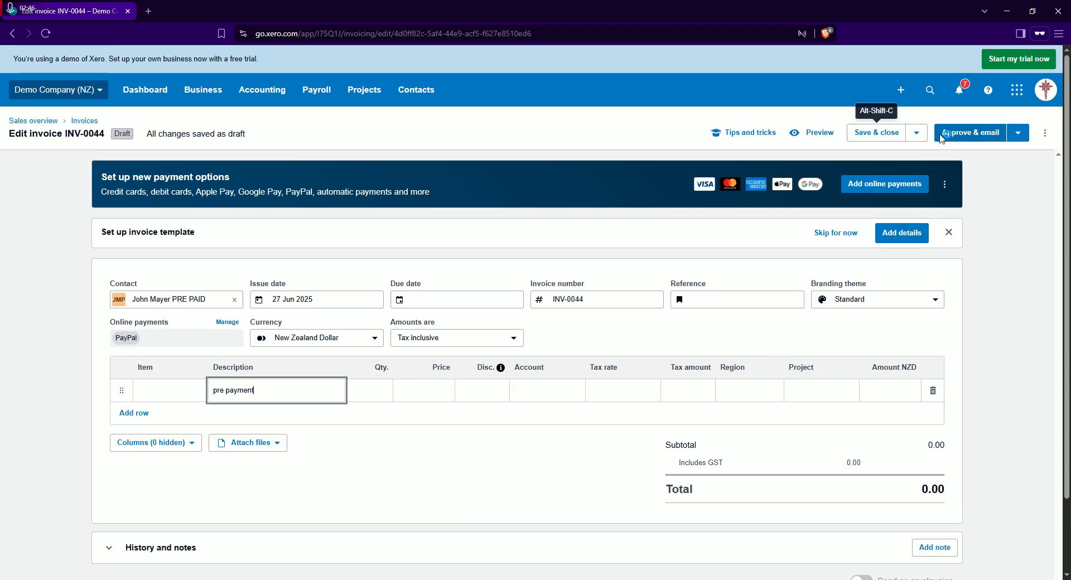
Try to approve the pre-payment invoice without a due date
click(1017, 133)
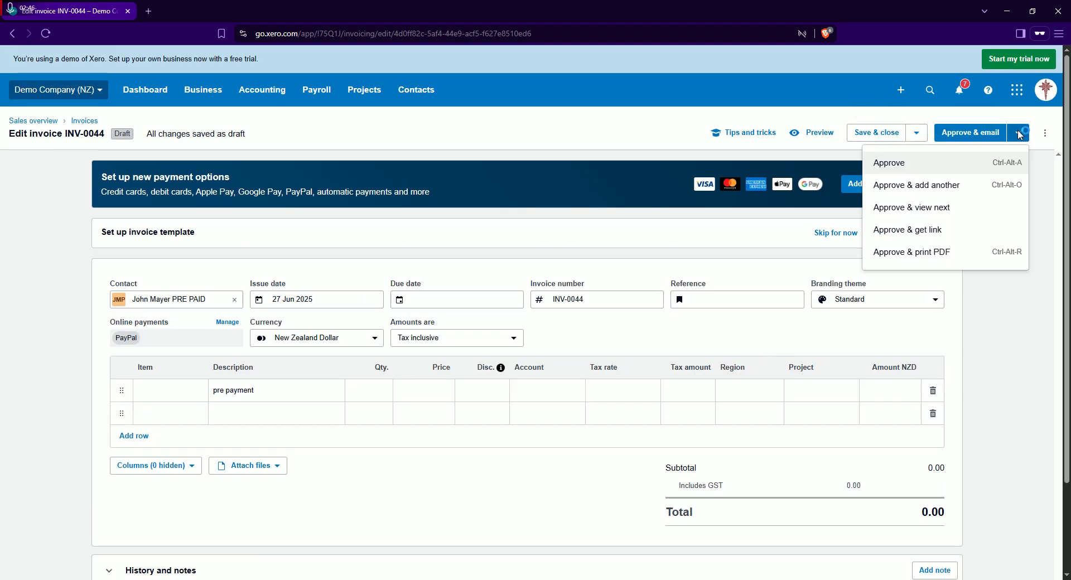
click(930, 164)
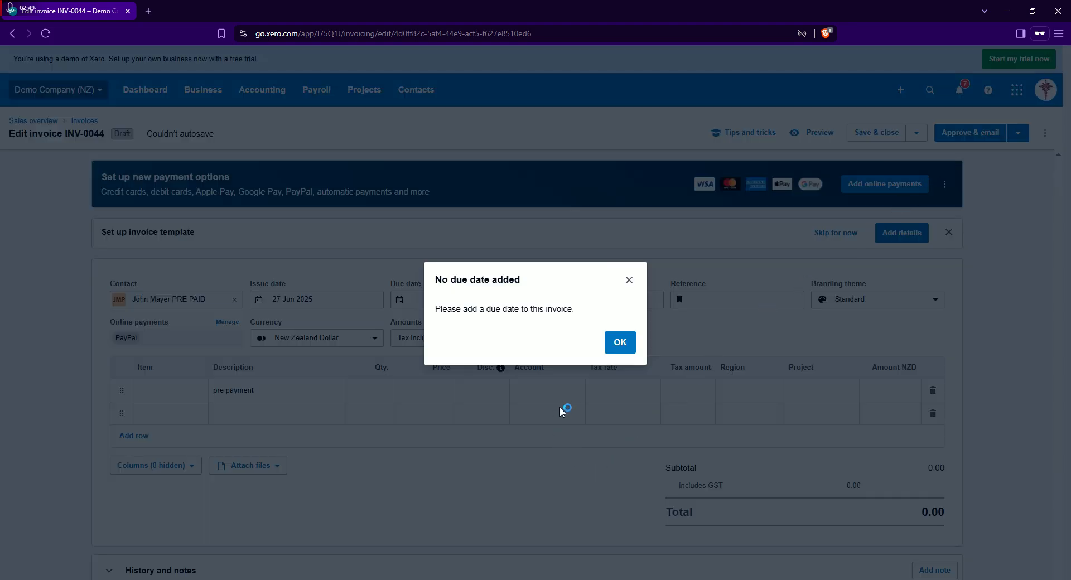
click(619, 342)
Set the invoice's due date to 27 Jun 2025 and approve the invoice without emailing it
click(430, 302)
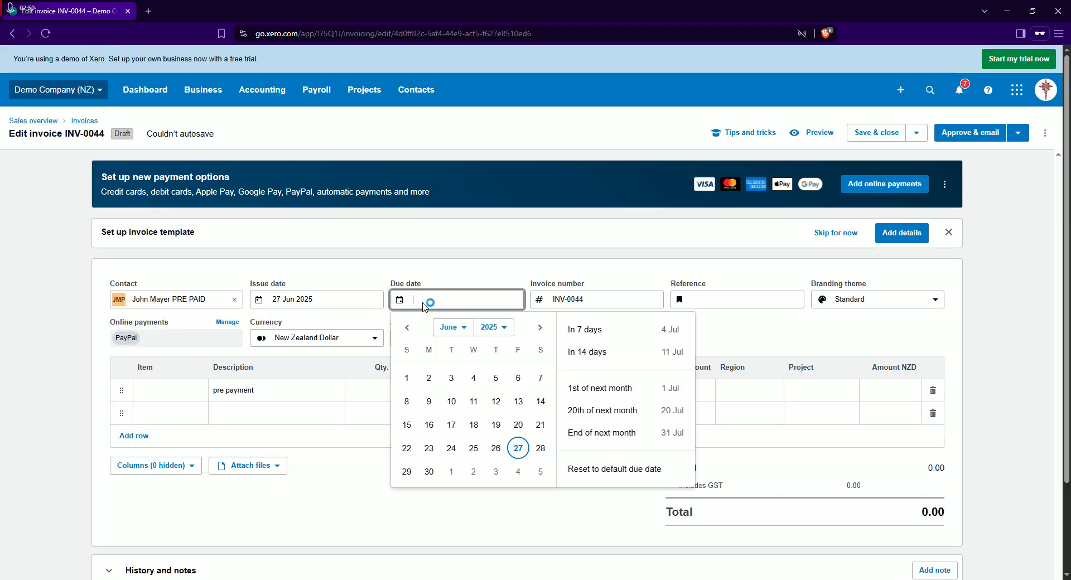
click(518, 448)
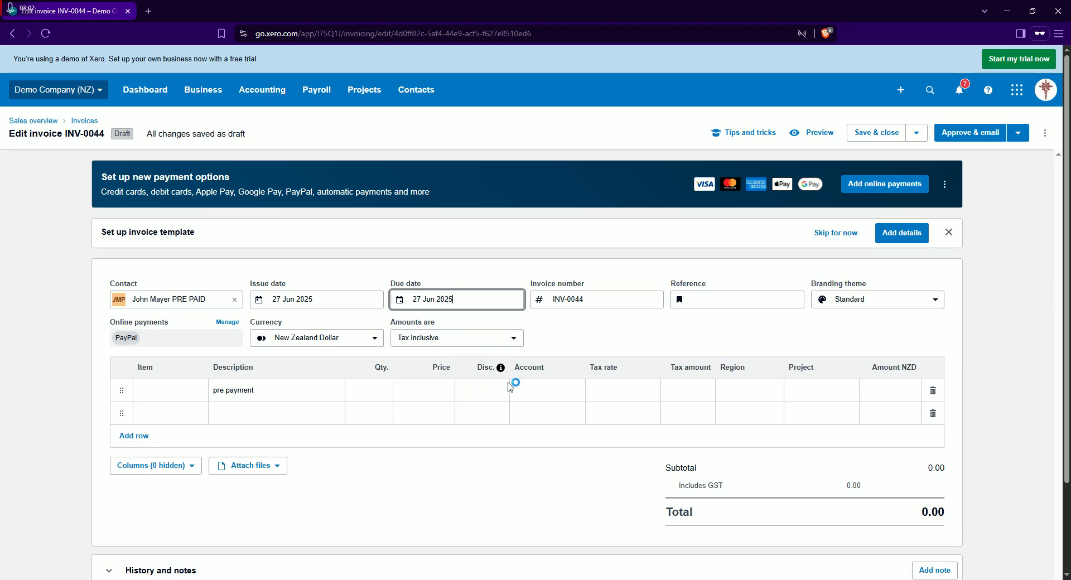
click(1018, 136)
click(920, 160)
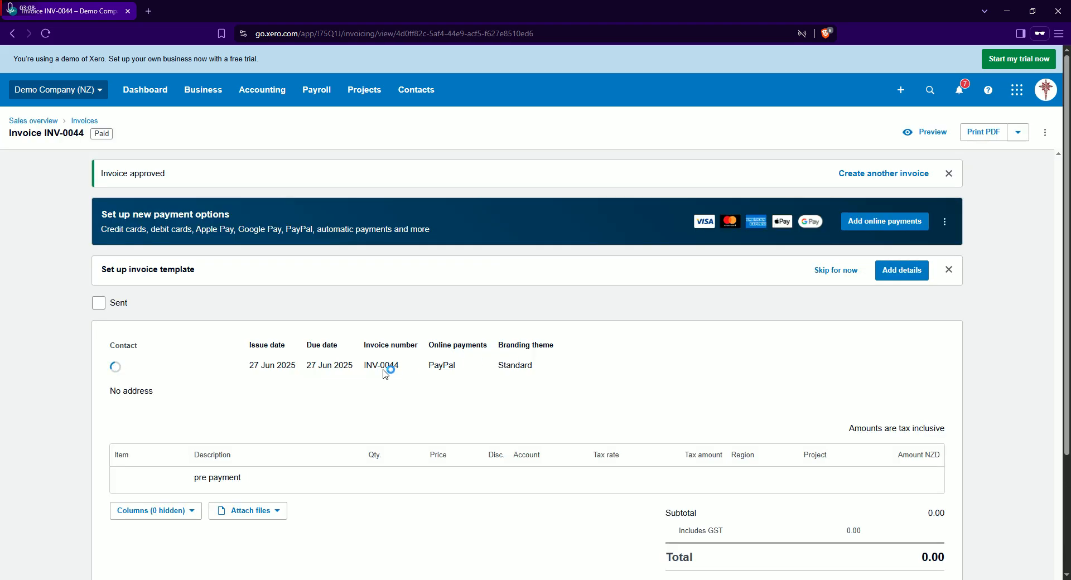
Review the approved pre-payment invoice's contact, dates, invoice number, line description and totals
scroll(652, 374, down, 3)
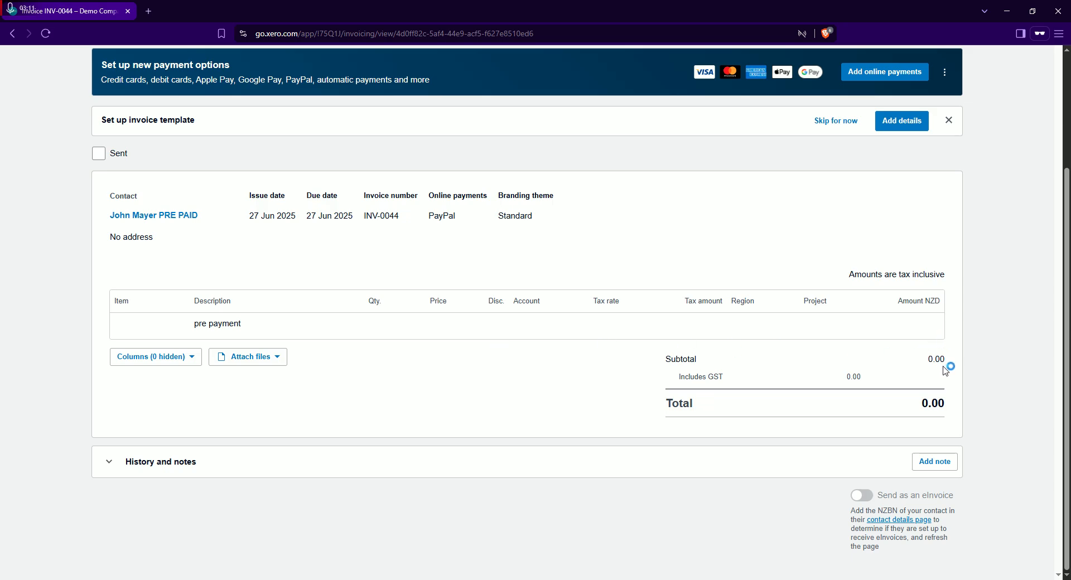
drag(130, 333, 152, 329)
click(663, 383)
drag(660, 359, 952, 407)
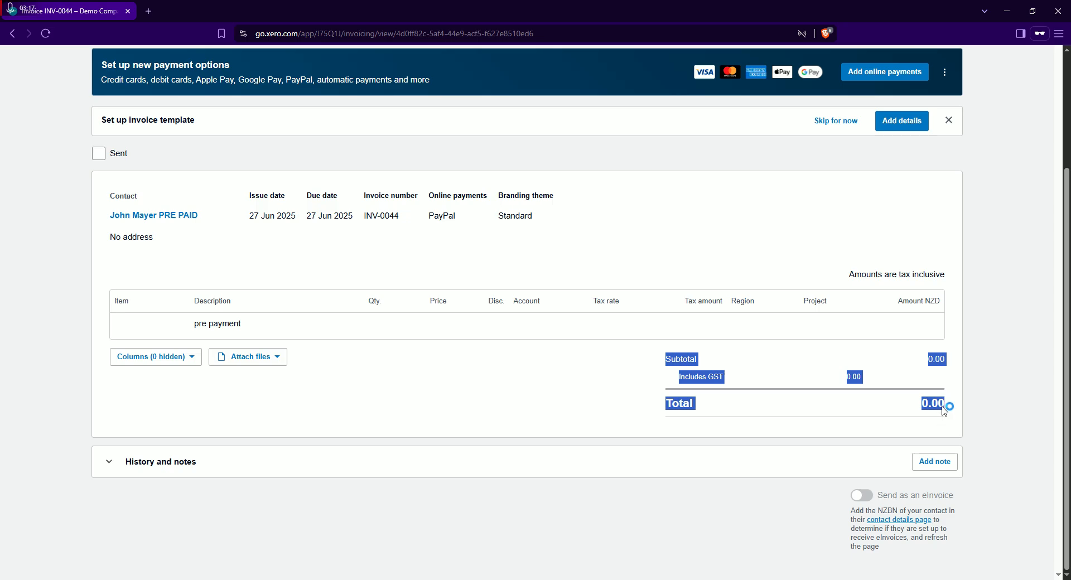
click(940, 418)
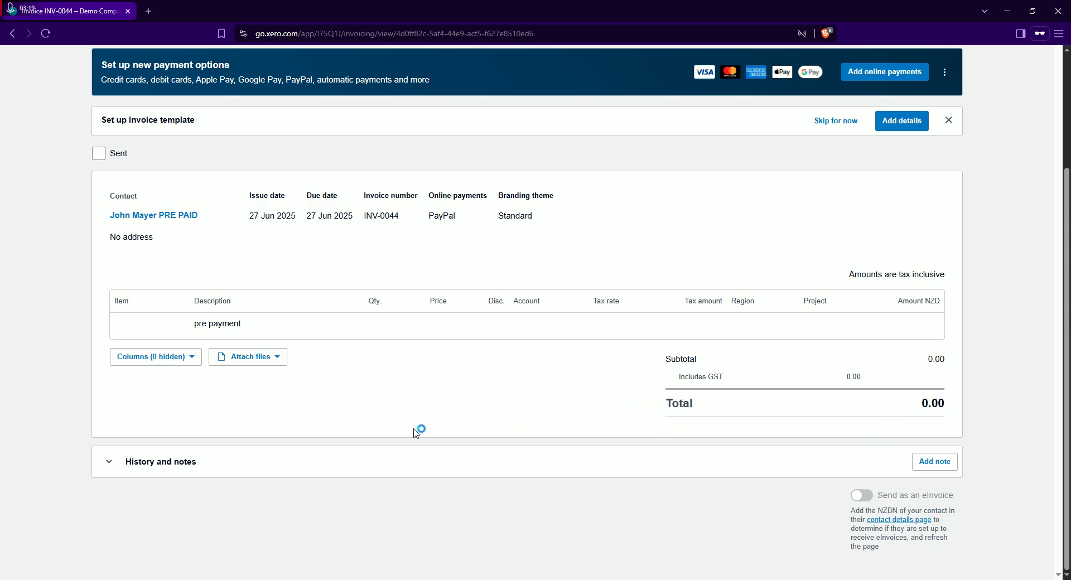
scroll(360, 403, down, 3)
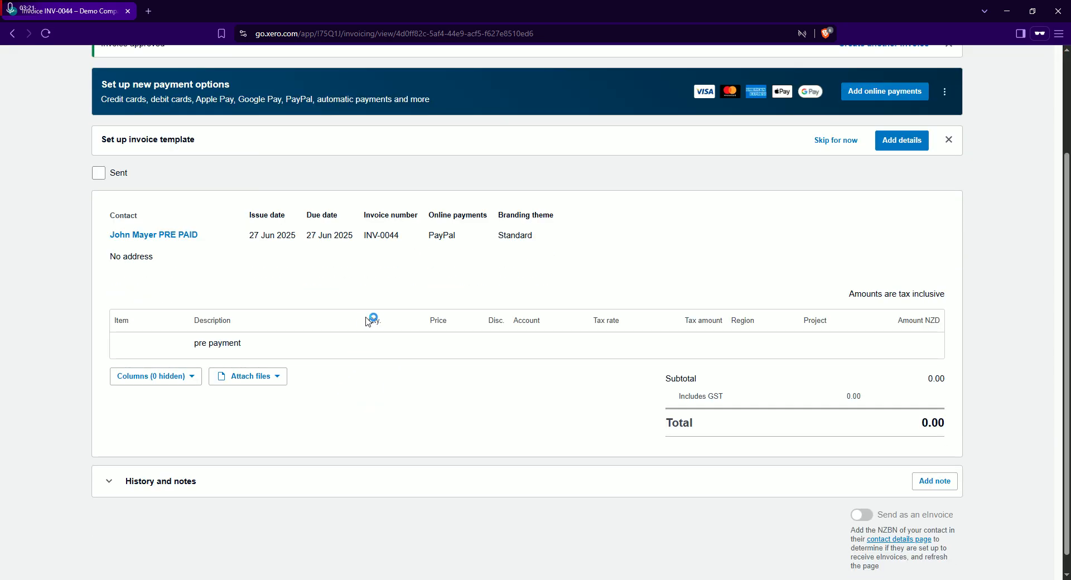
scroll(385, 334, up, 1)
scroll(483, 377, down, 1)
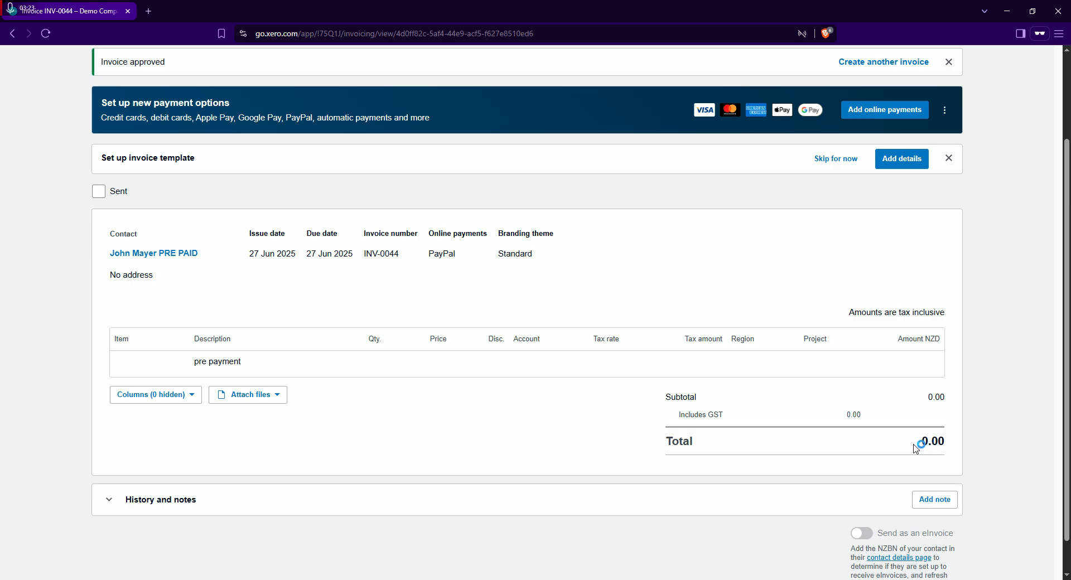
scroll(453, 387, up, 2)
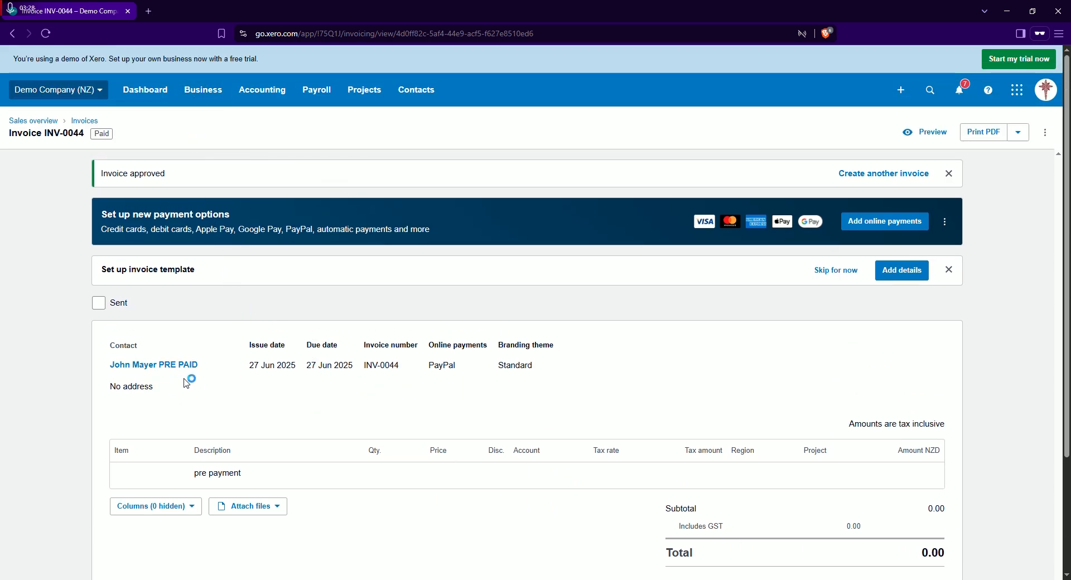
scroll(510, 378, down, 1)
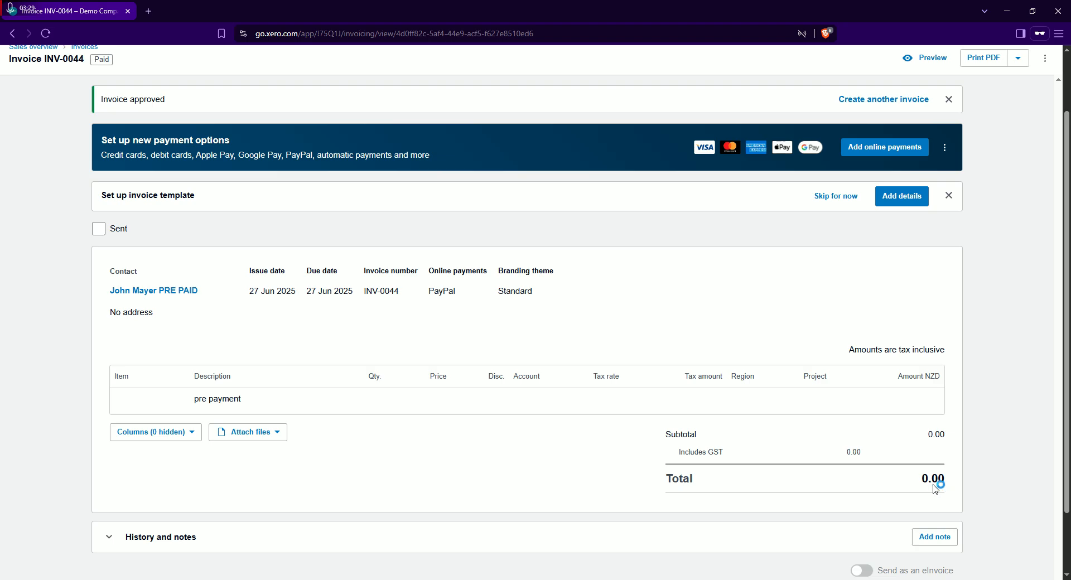
drag(101, 285, 403, 395)
drag(413, 301, 366, 293)
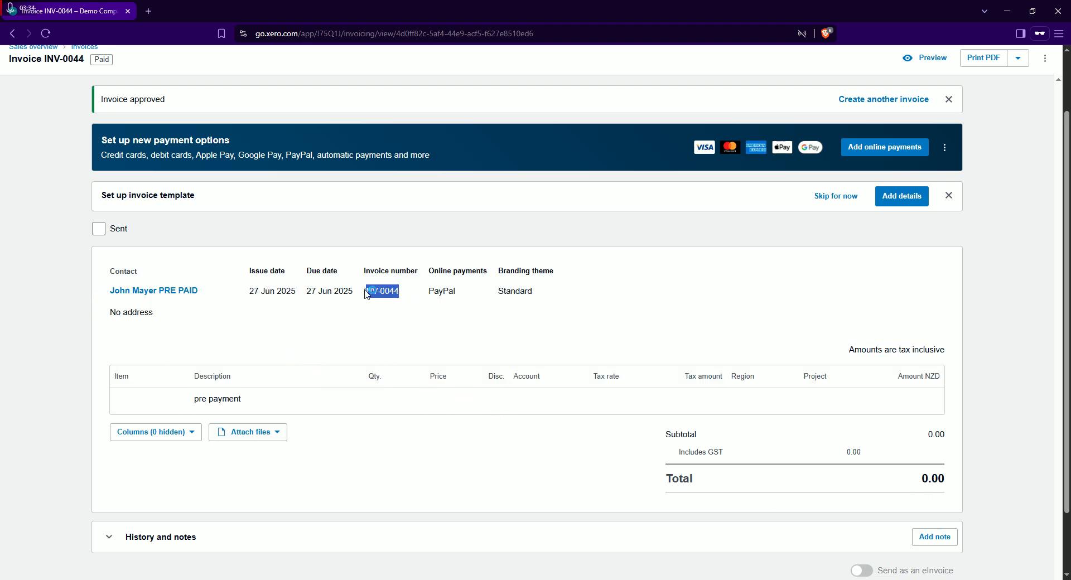
drag(945, 507, 298, 301)
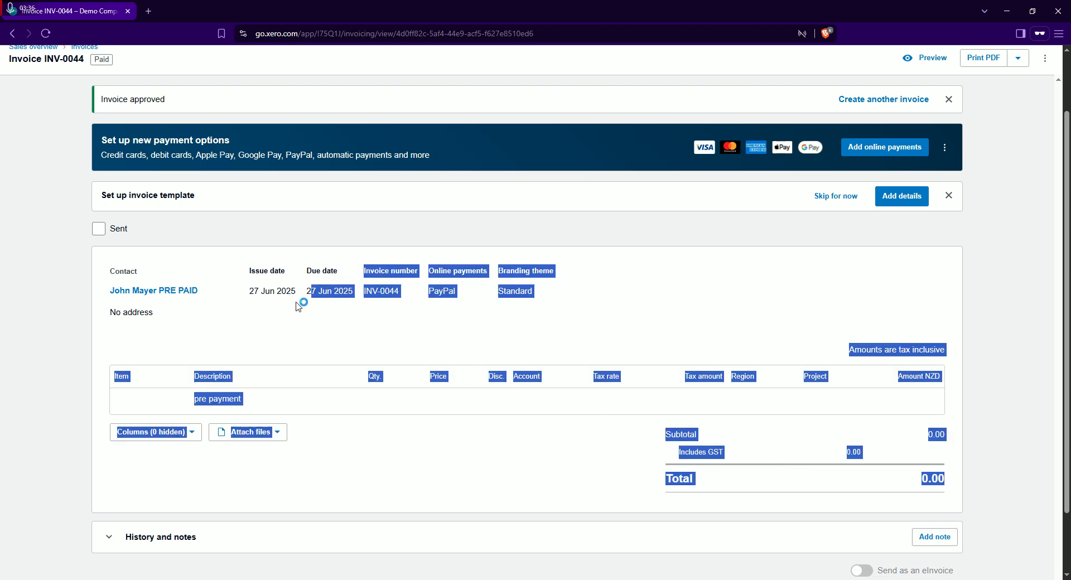
click(478, 348)
scroll(485, 368, up, 2)
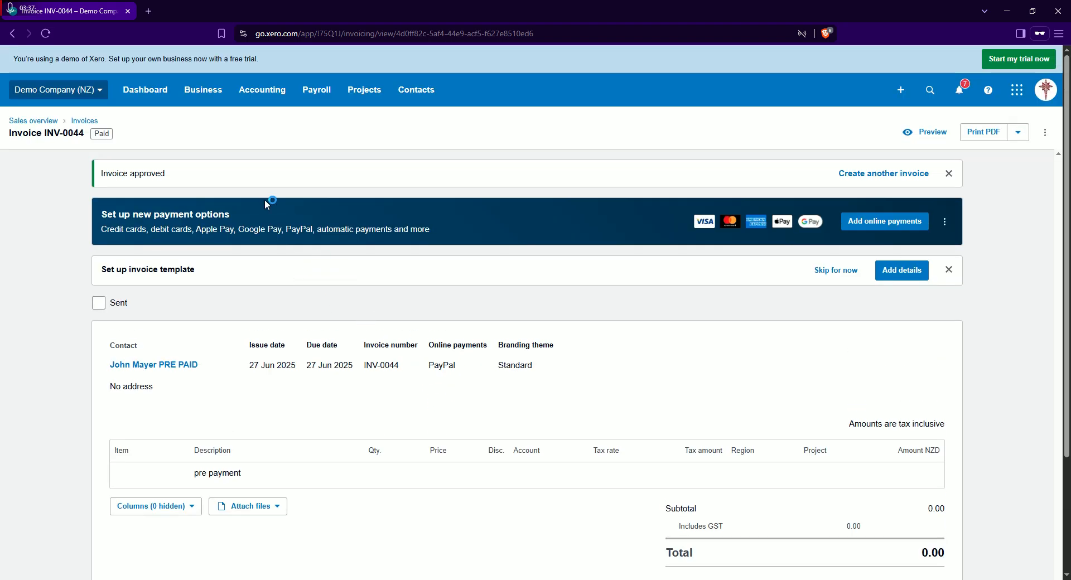
Open the bank accounts list and start reconciling the Business Bank Account's items
click(204, 95)
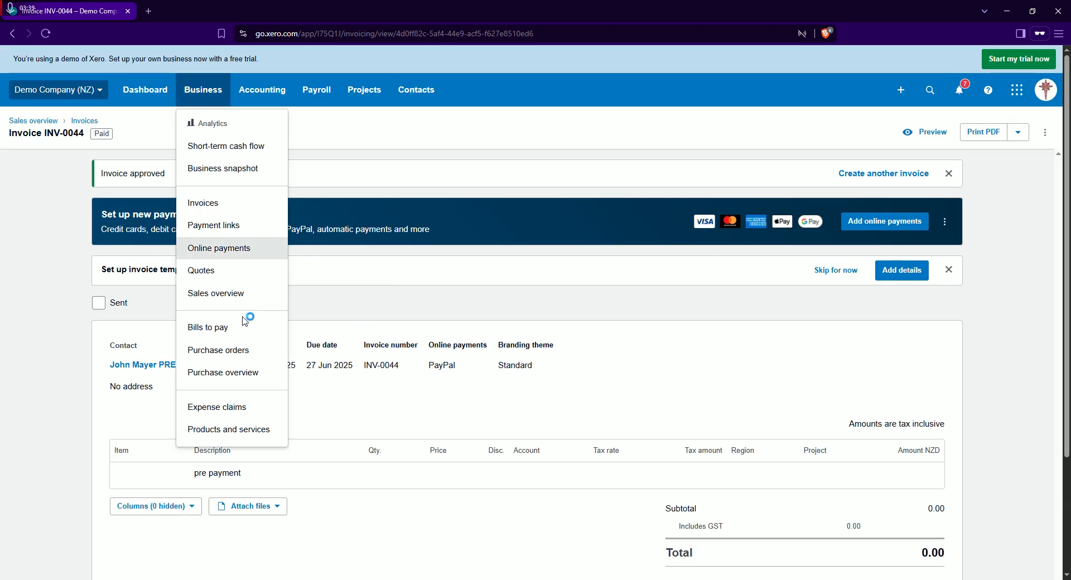
click(258, 99)
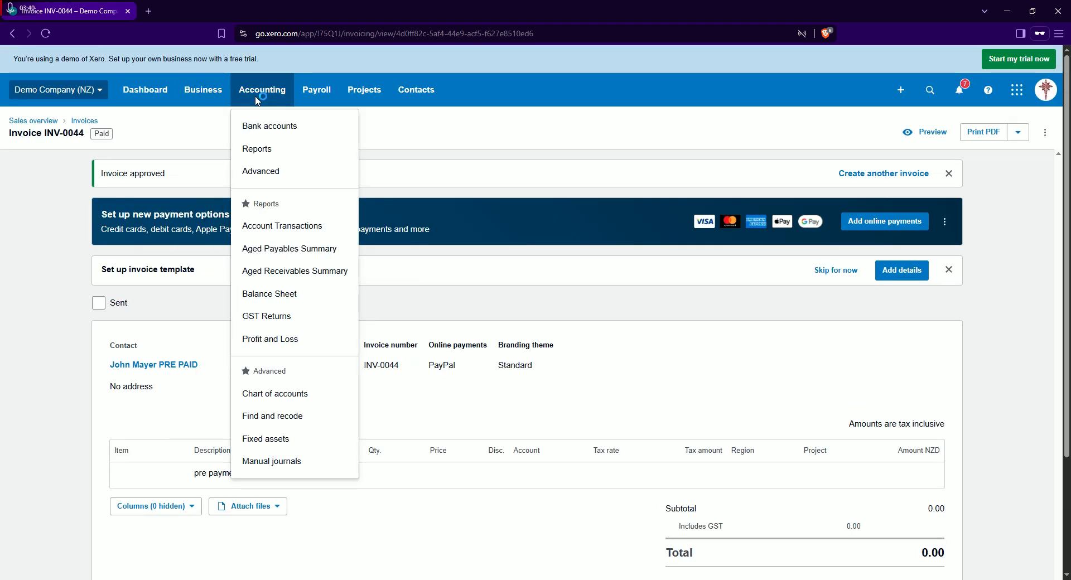
click(285, 128)
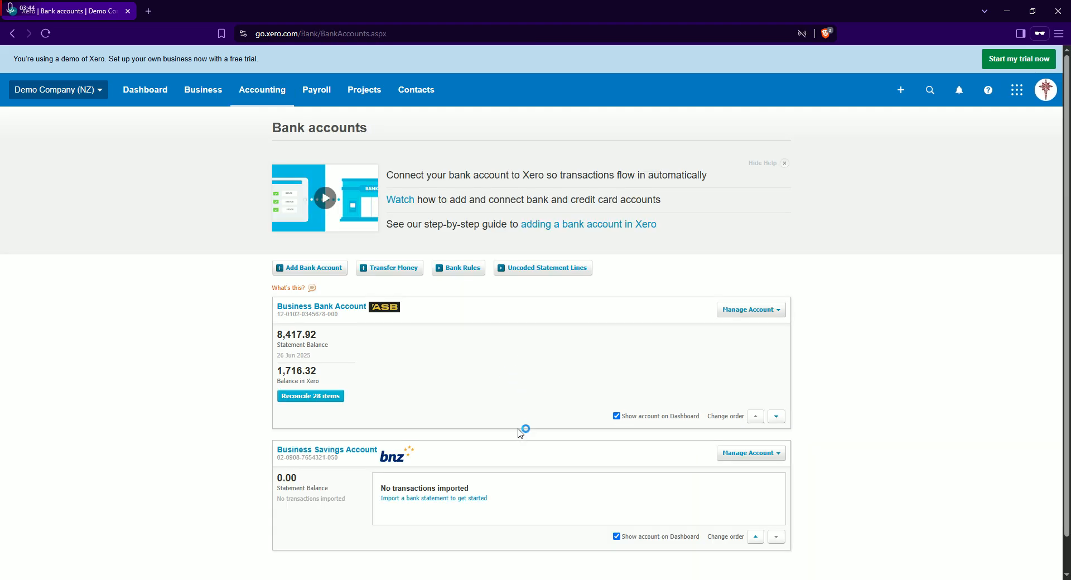
click(313, 396)
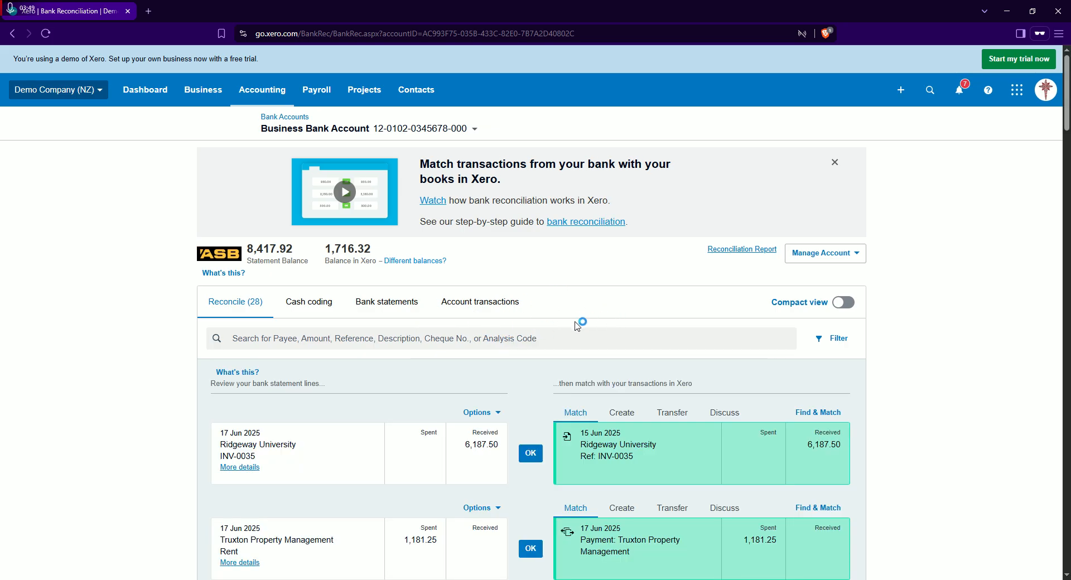
Open matching for the 24 Jun 2025 e-Bank Dep receipt of 1,500.00 and search the transactions by the prepaid customer's name
scroll(575, 326, down, 3)
scroll(574, 326, down, 20)
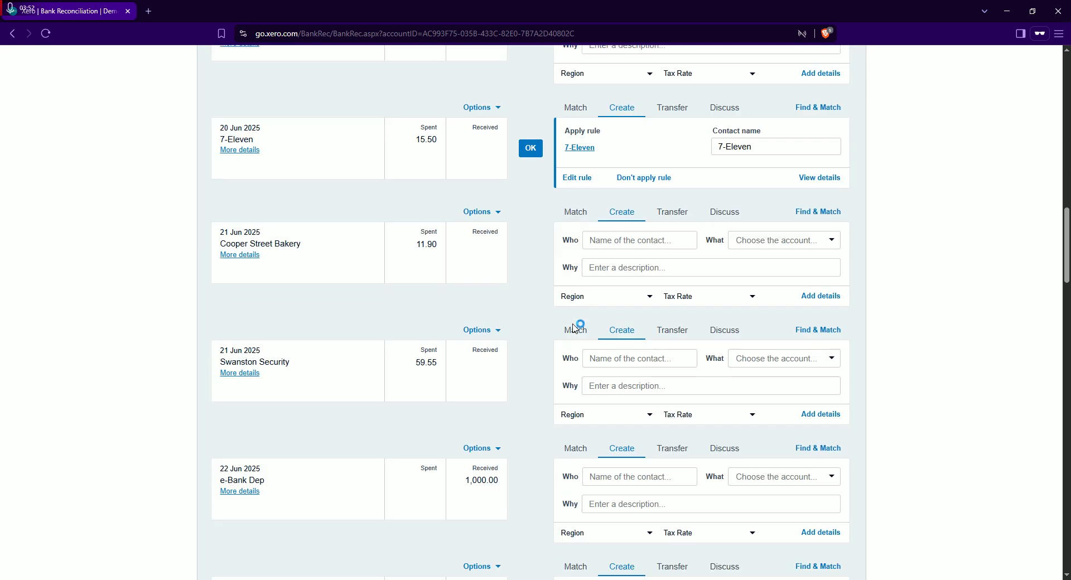
scroll(574, 326, down, 17)
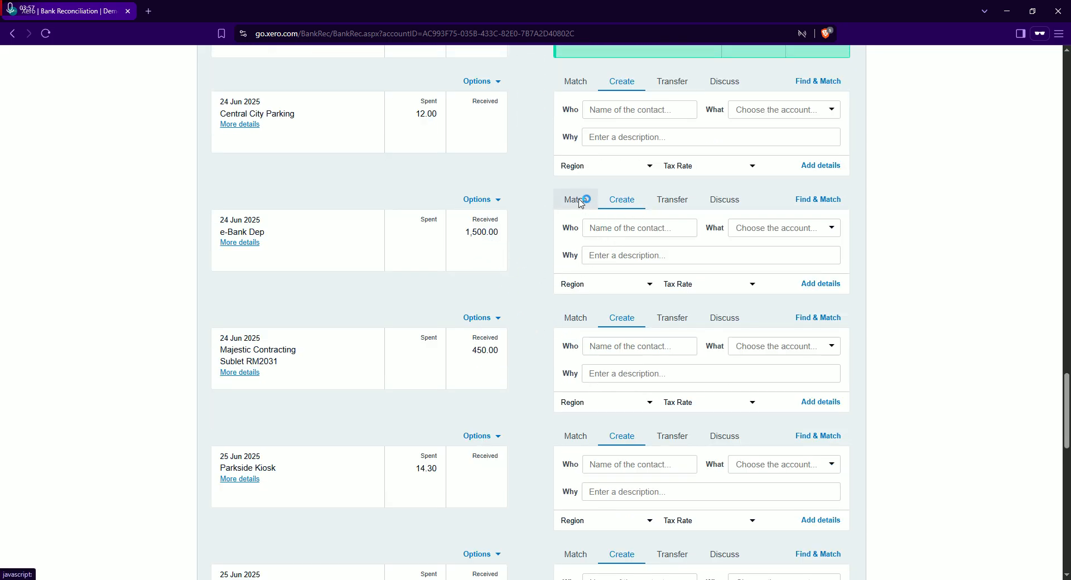
click(579, 201)
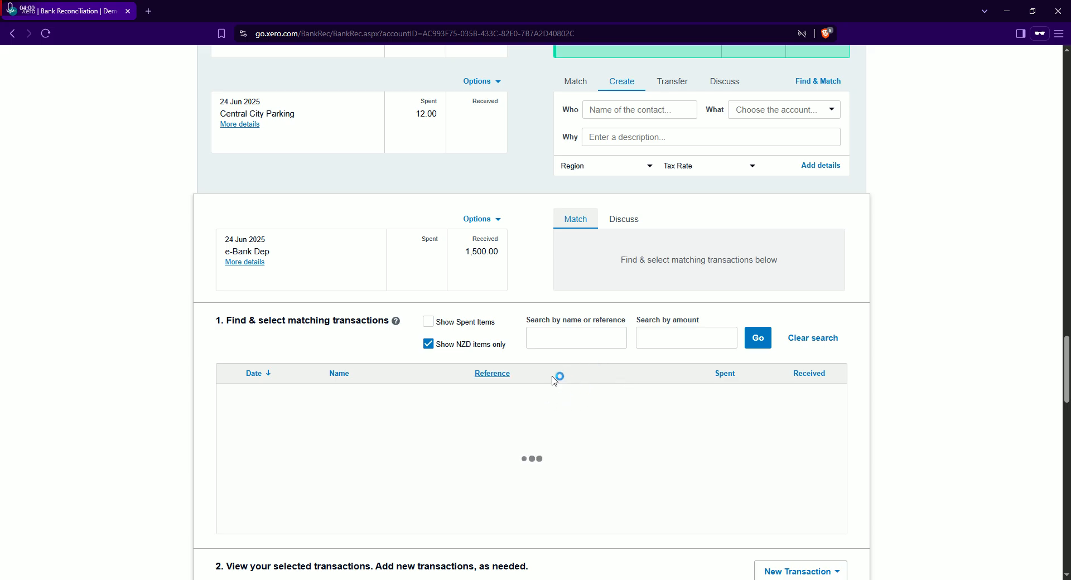
scroll(595, 383, down, 1)
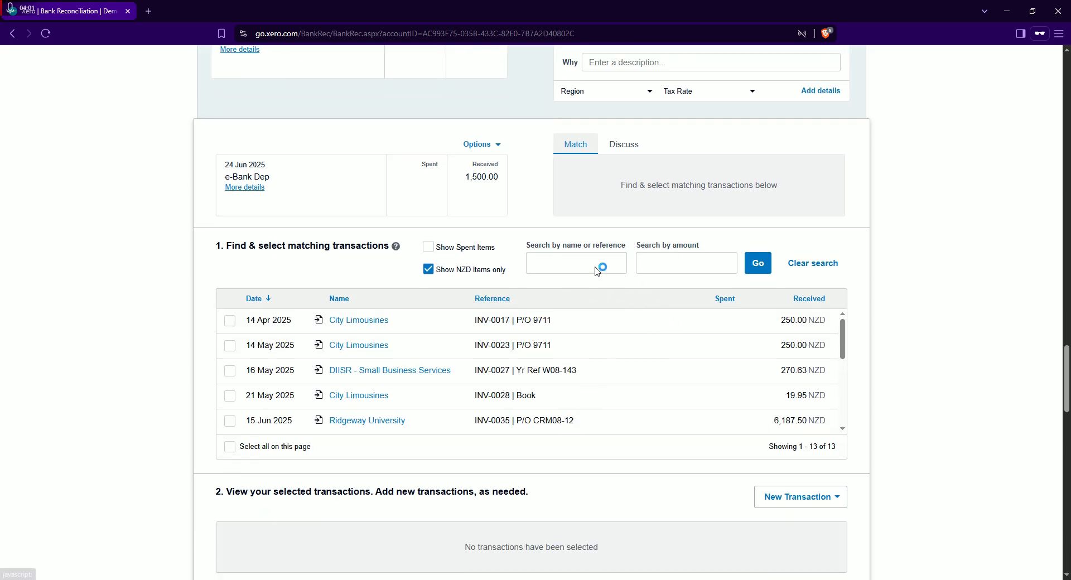
click(544, 272)
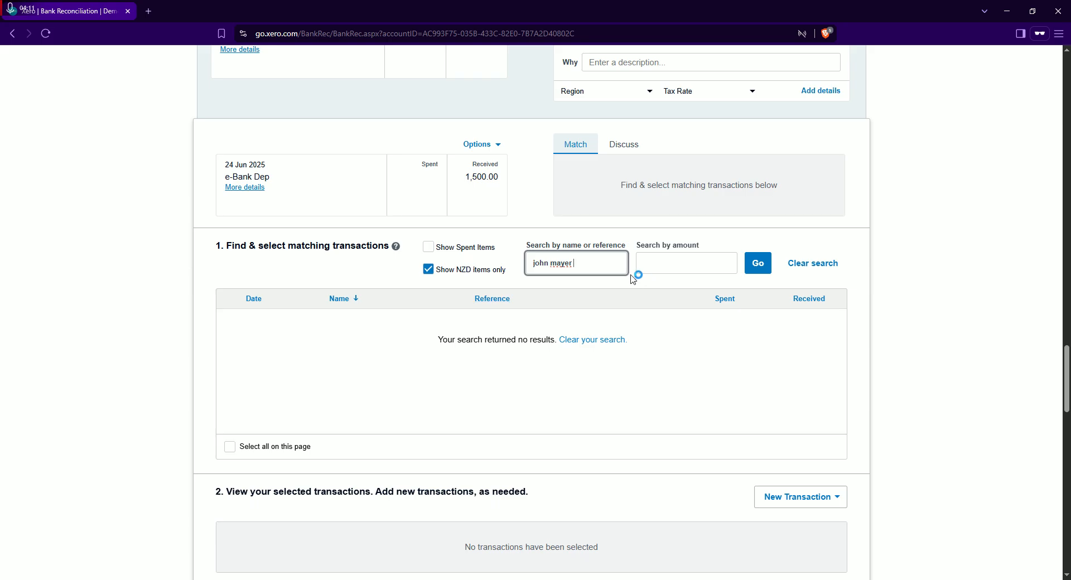
Add a new Receive Money transaction to the 1,500.00 e-Bank Dep statement line
scroll(645, 311, up, 2)
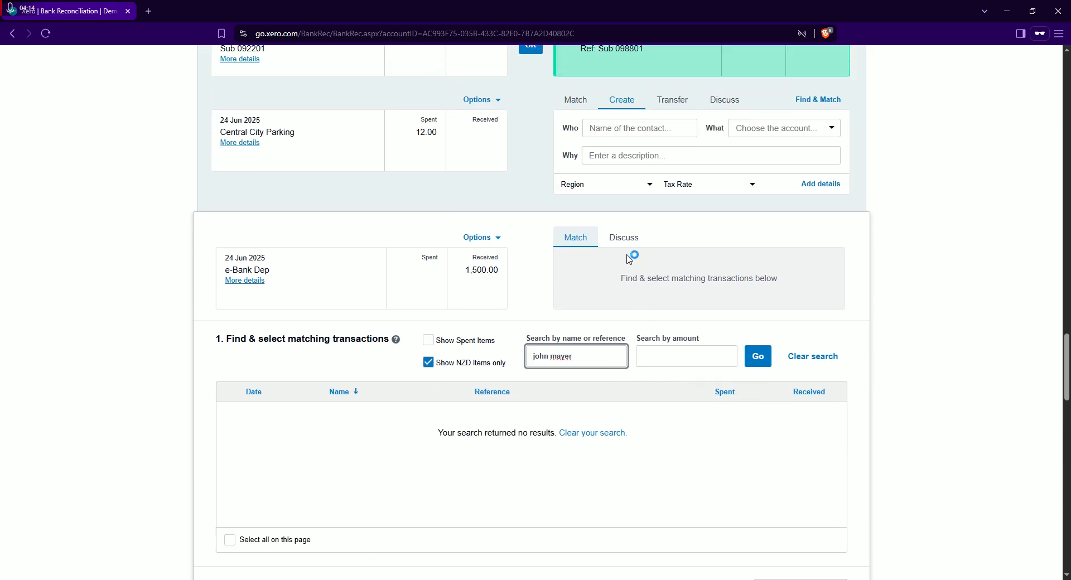
scroll(708, 375, down, 4)
scroll(736, 411, down, 3)
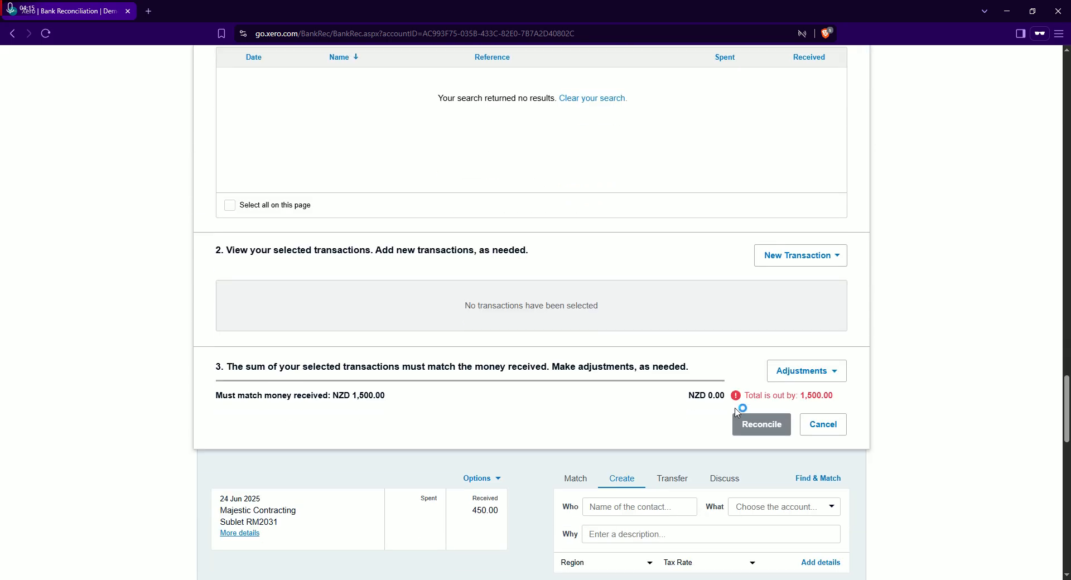
click(844, 260)
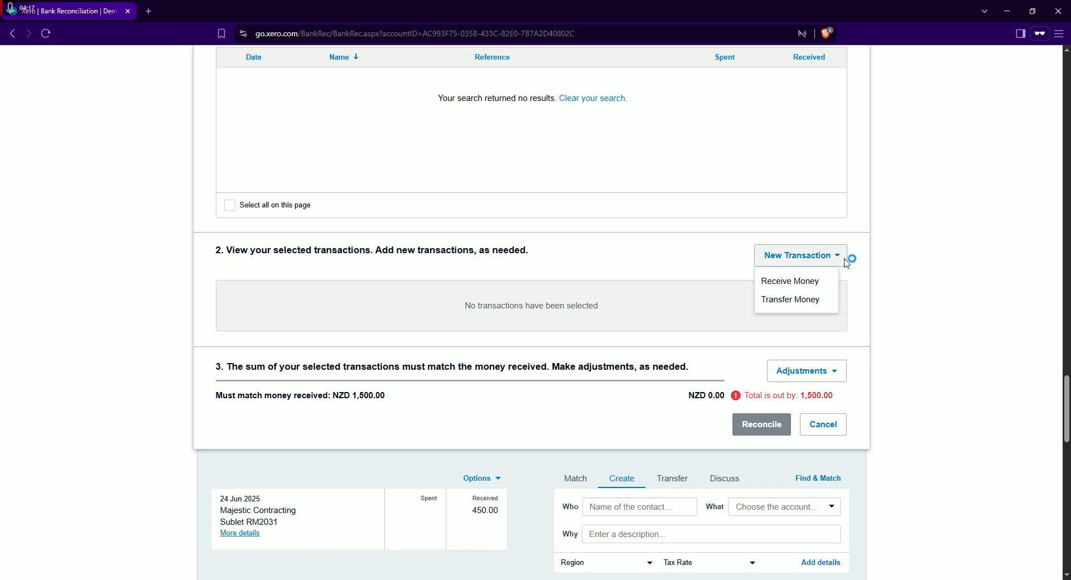
click(794, 288)
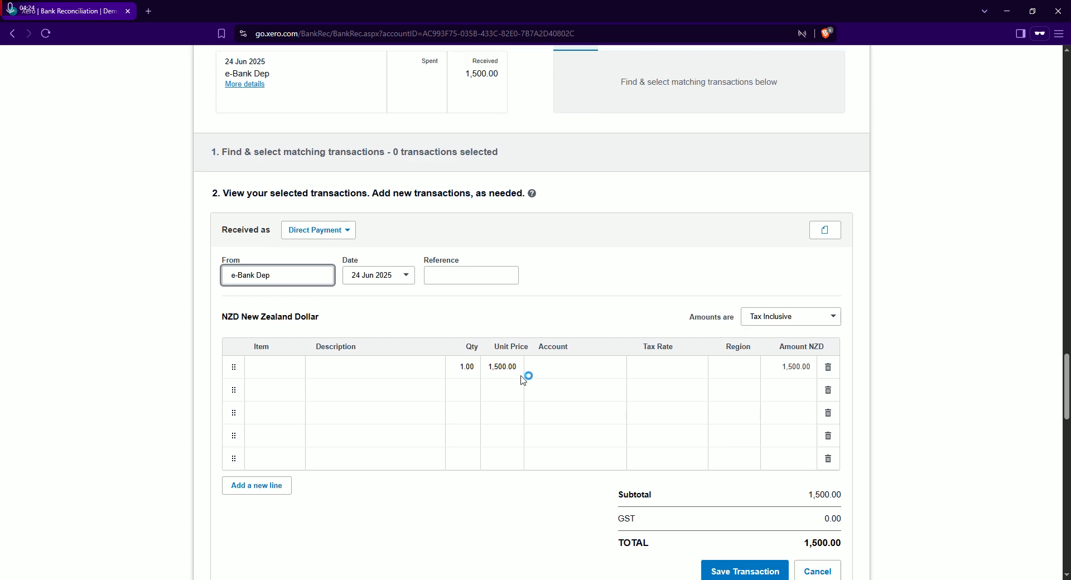
Set the new receive money transaction to be received as a Prepayment
click(349, 235)
scroll(526, 279, down, 2)
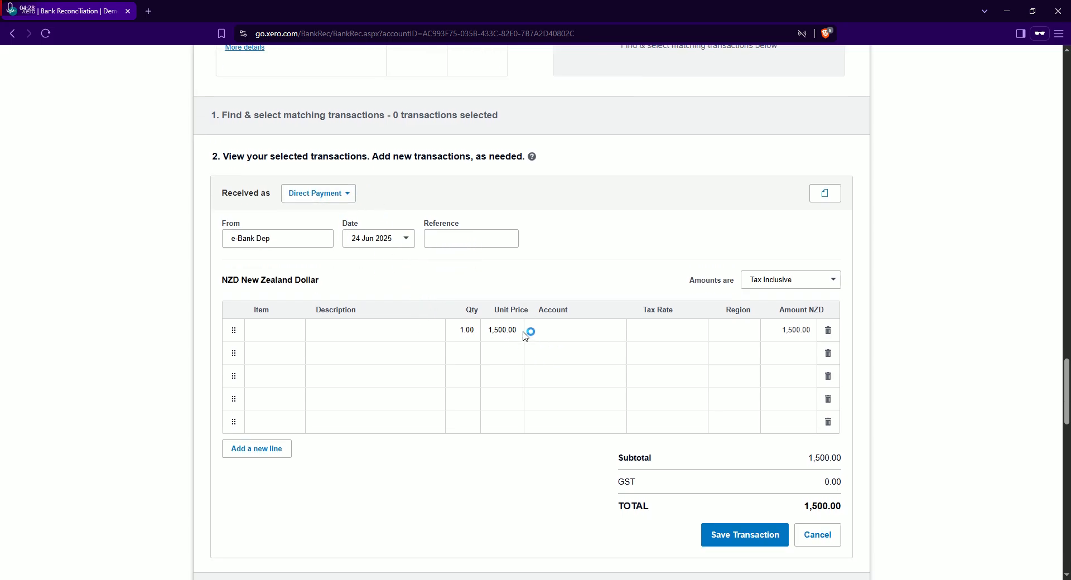
scroll(848, 390, down, 1)
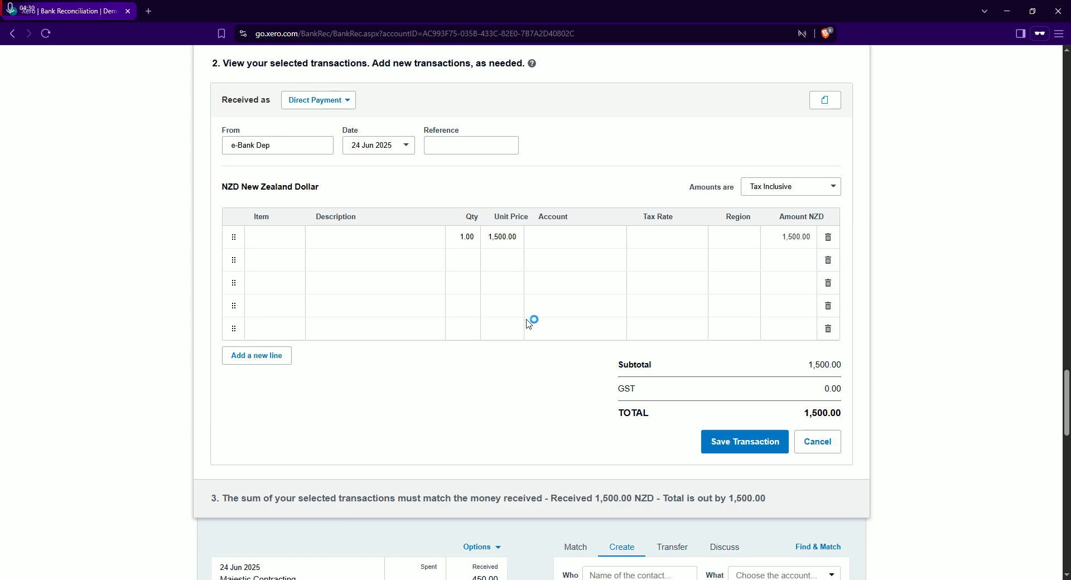
drag(773, 403, 646, 389)
click(649, 389)
scroll(434, 280, up, 1)
scroll(344, 176, up, 1)
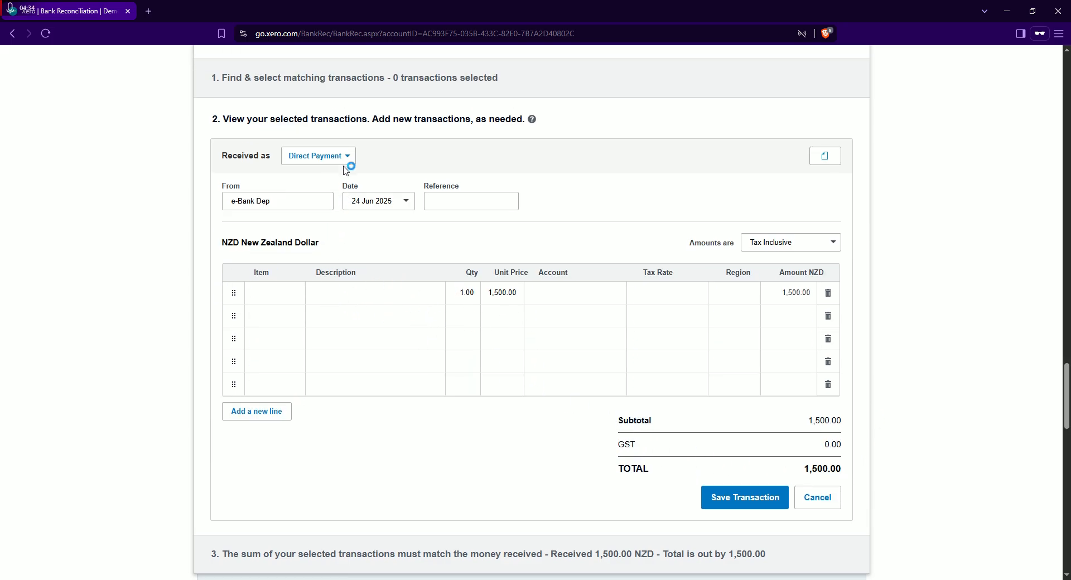
click(346, 155)
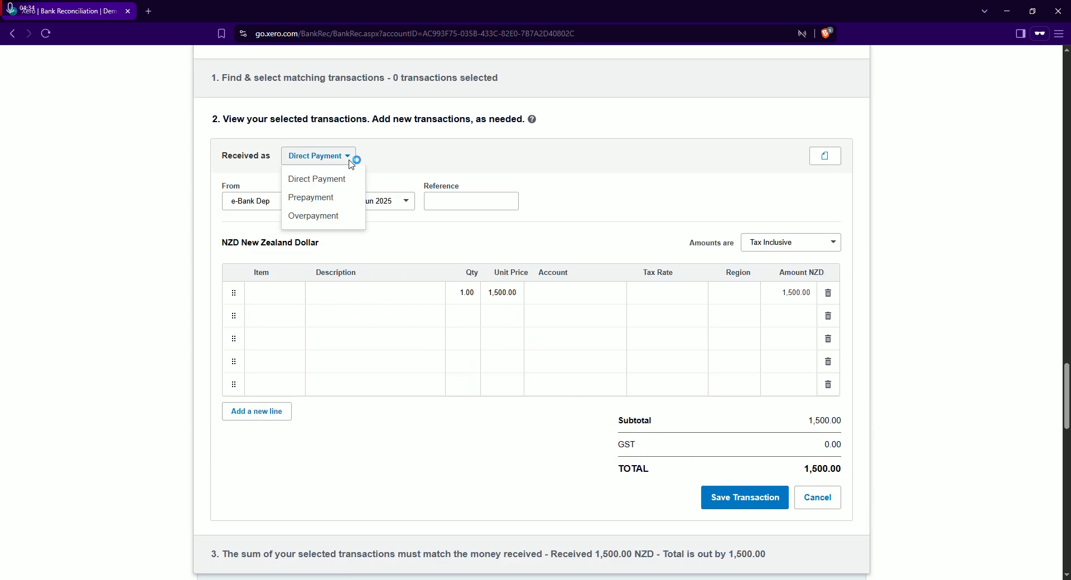
click(334, 198)
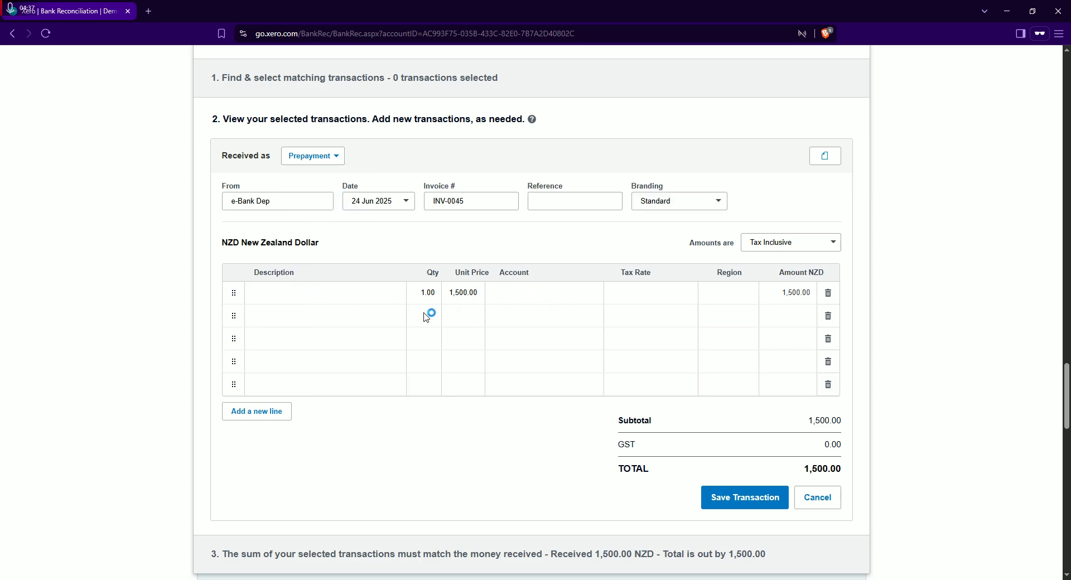
Replace the prepayment's e-Bank Dep payer with the existing PRE PAID contact
click(478, 209)
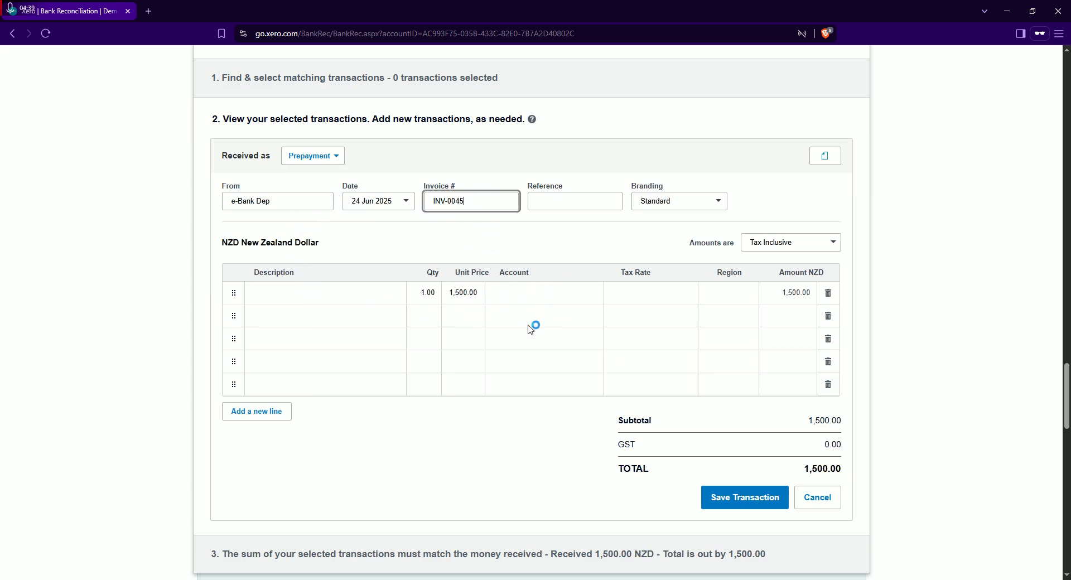
scroll(472, 379, up, 1)
scroll(474, 382, down, 1)
drag(477, 200, 251, 205)
click(477, 203)
drag(310, 204, 419, 256)
text(John)
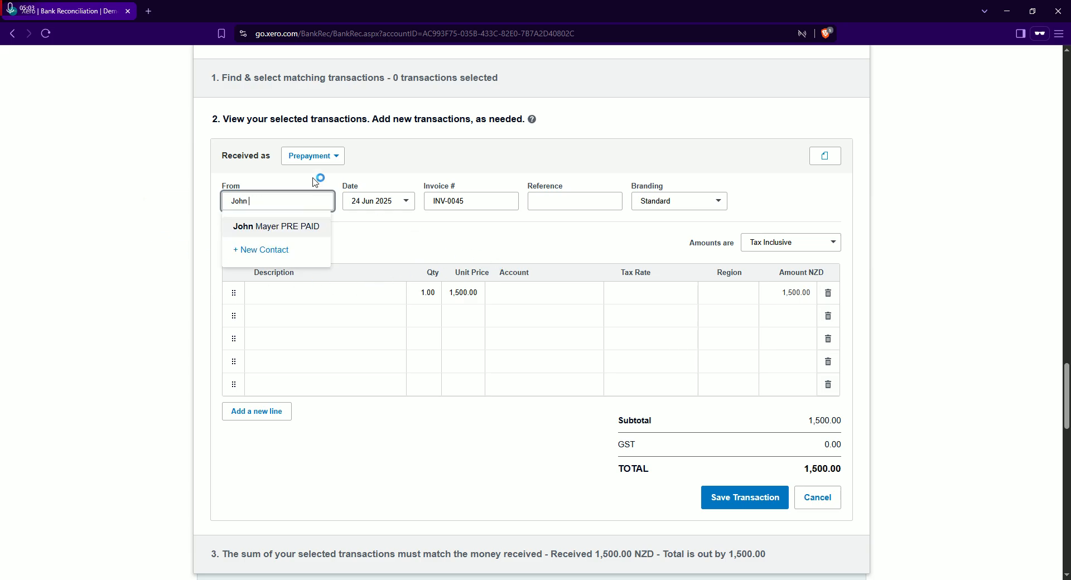
click(287, 226)
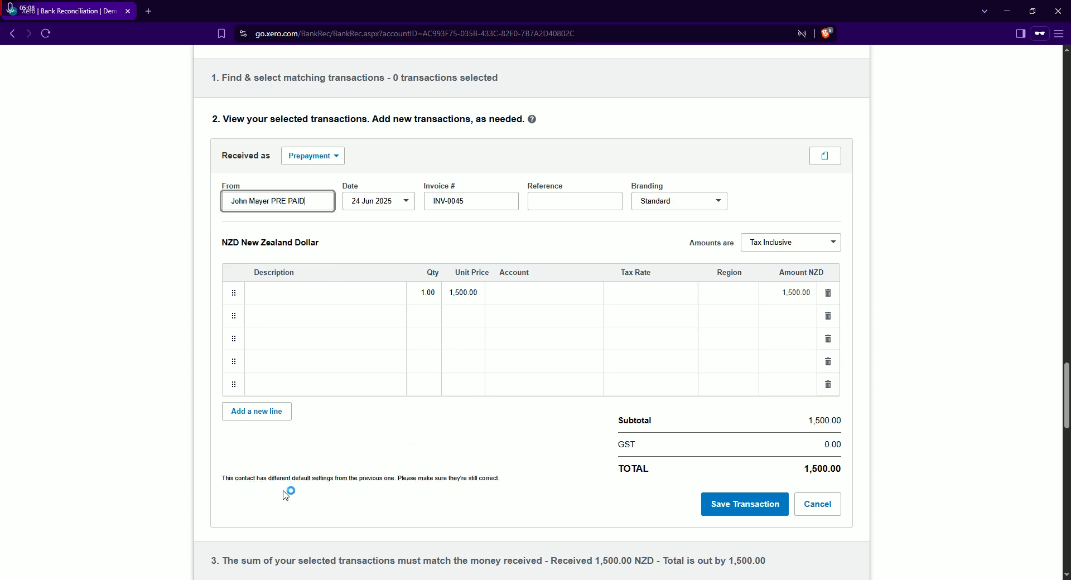
Review the prepayment's contact-defaults notice, line amount, totals and the choice of how tax is applied to amounts
drag(222, 479, 292, 480)
click(374, 426)
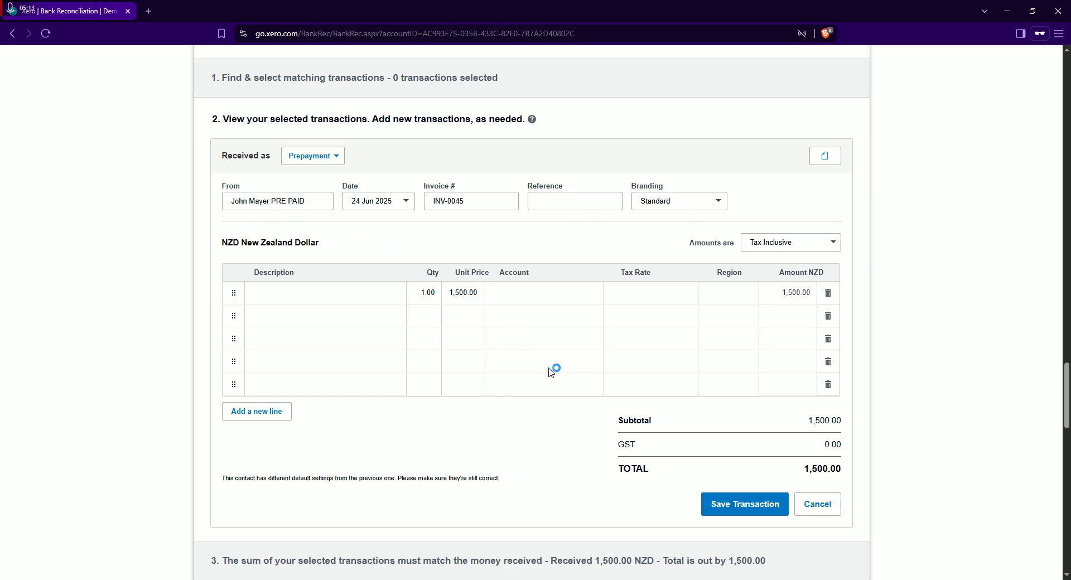
scroll(589, 454, down, 2)
scroll(585, 446, up, 3)
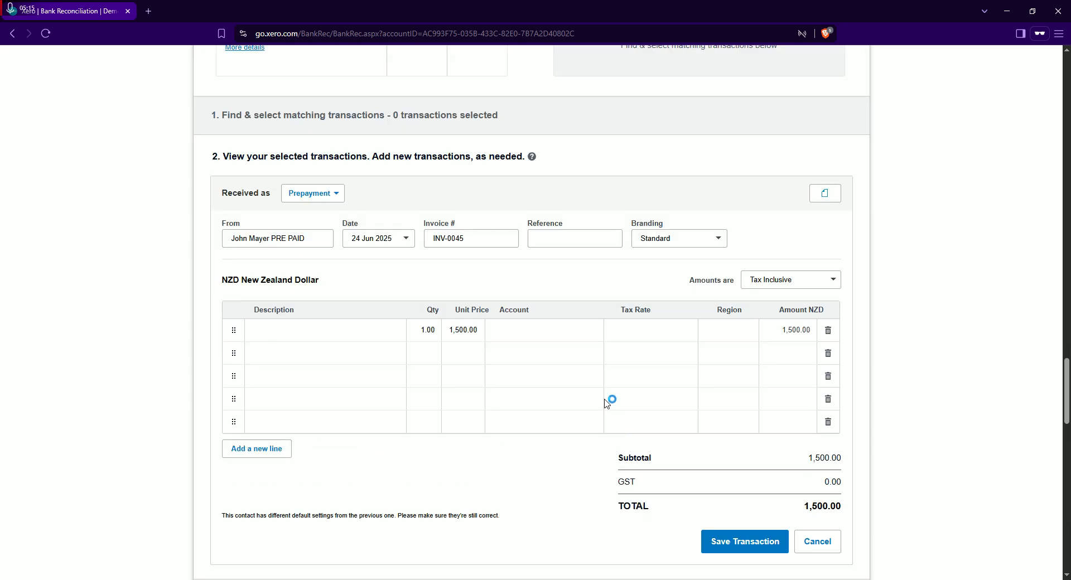
scroll(612, 404, down, 1)
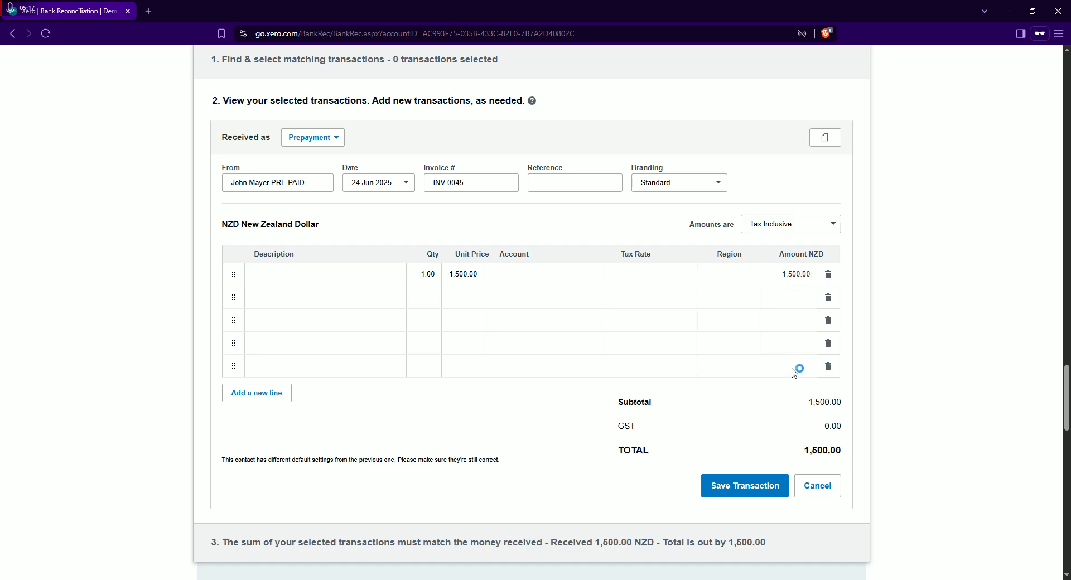
click(833, 225)
click(835, 226)
scroll(658, 373, down, 1)
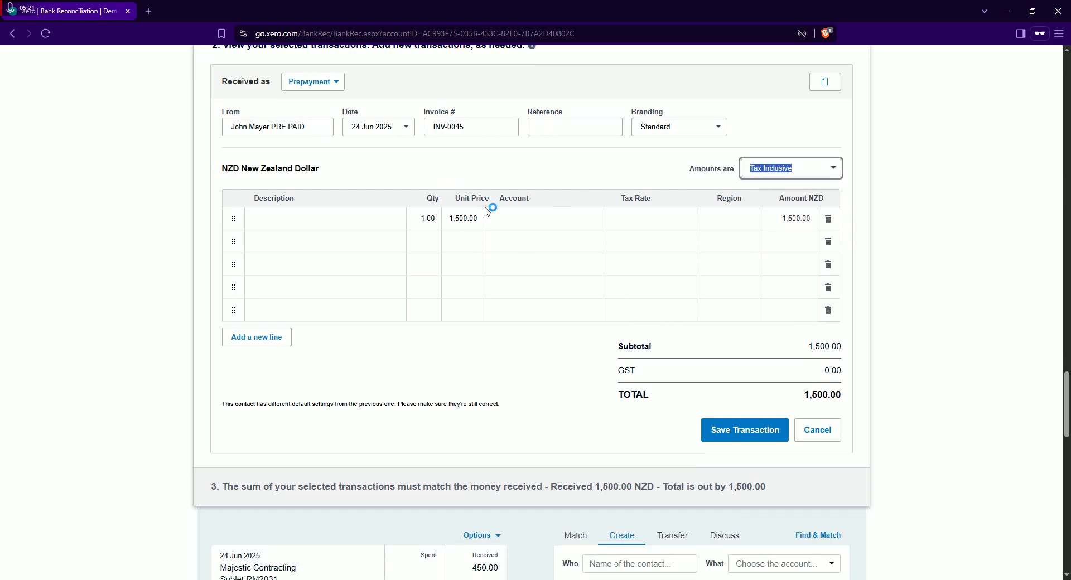
Try to save the prepayment transaction with its line's description, account and tax rate left blank
click(469, 128)
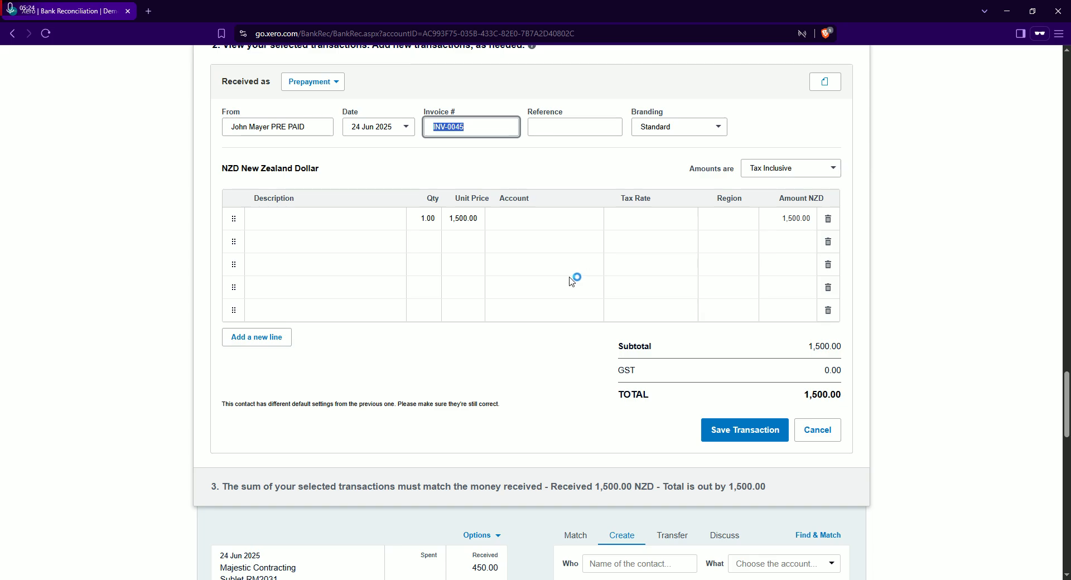
scroll(571, 280, up, 2)
scroll(574, 389, down, 2)
click(746, 447)
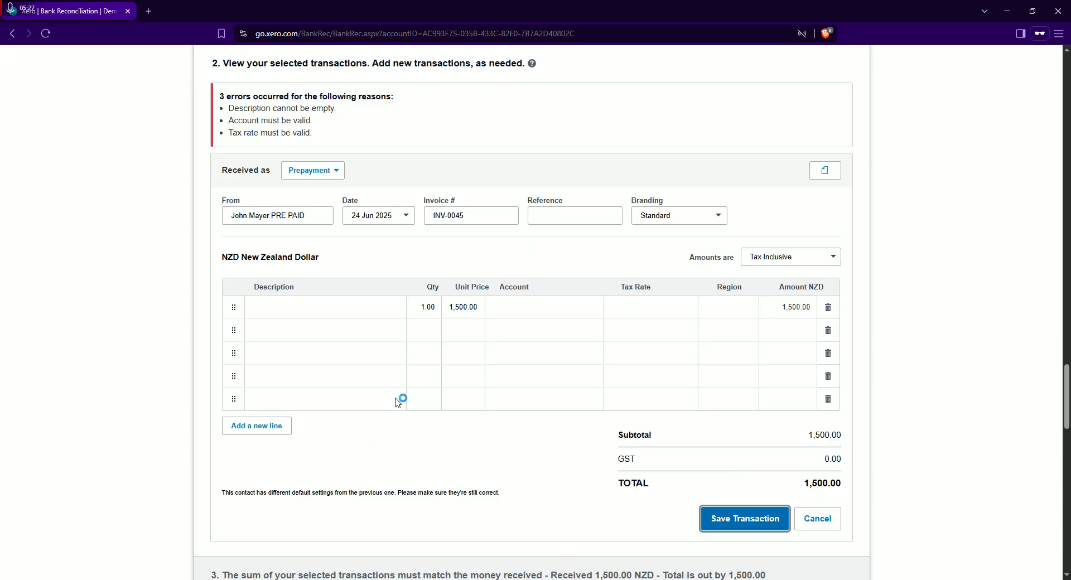
Enter "pre pay" as the description of the 1,500.00 prepayment line
click(280, 308)
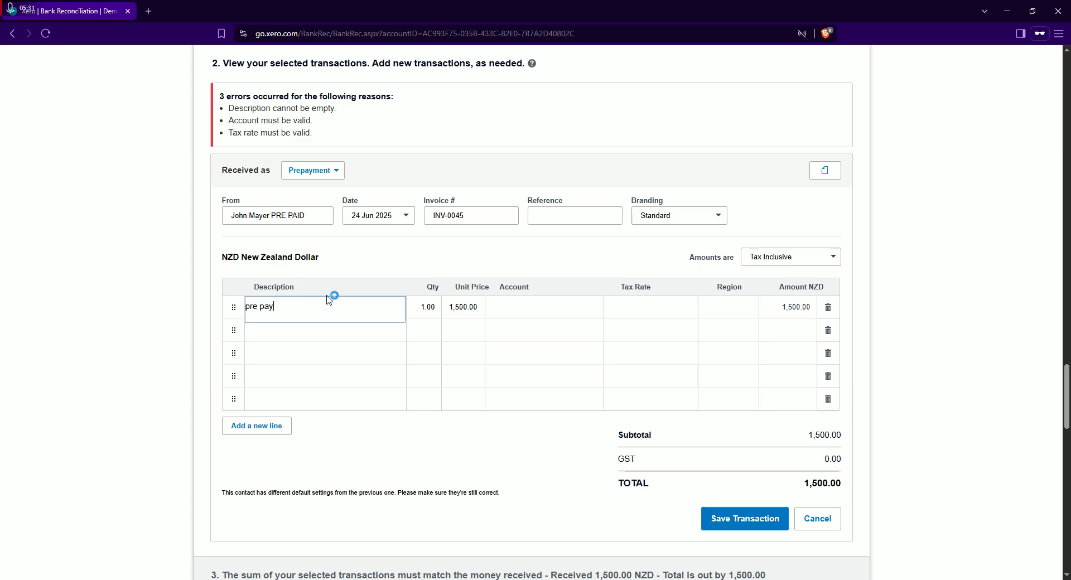
text(pre pay)
click(439, 347)
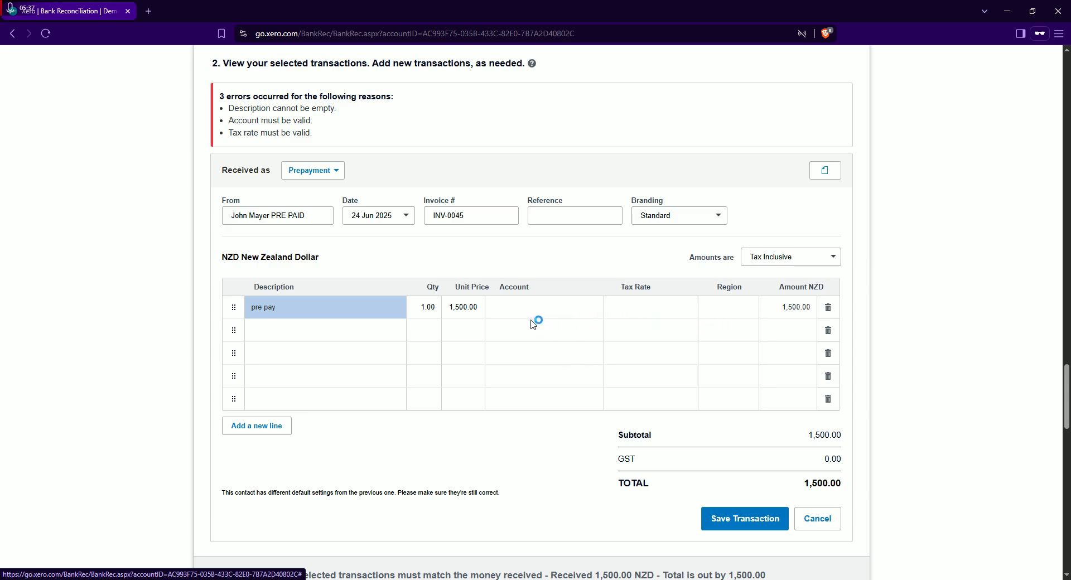
Set the prepayment line's tax rate to 15% GST on Income
click(636, 314)
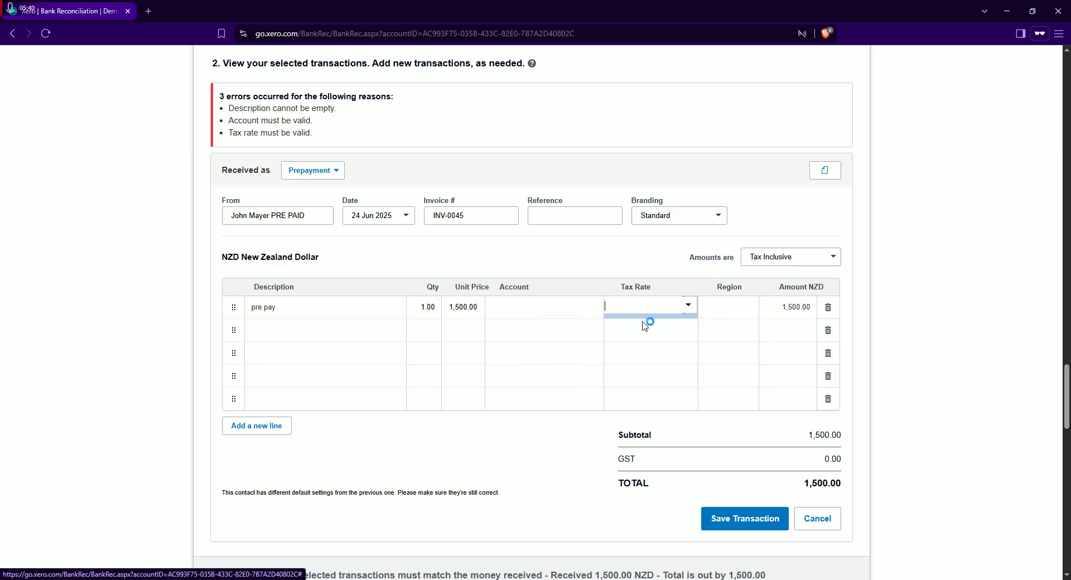
text(1,500.0)
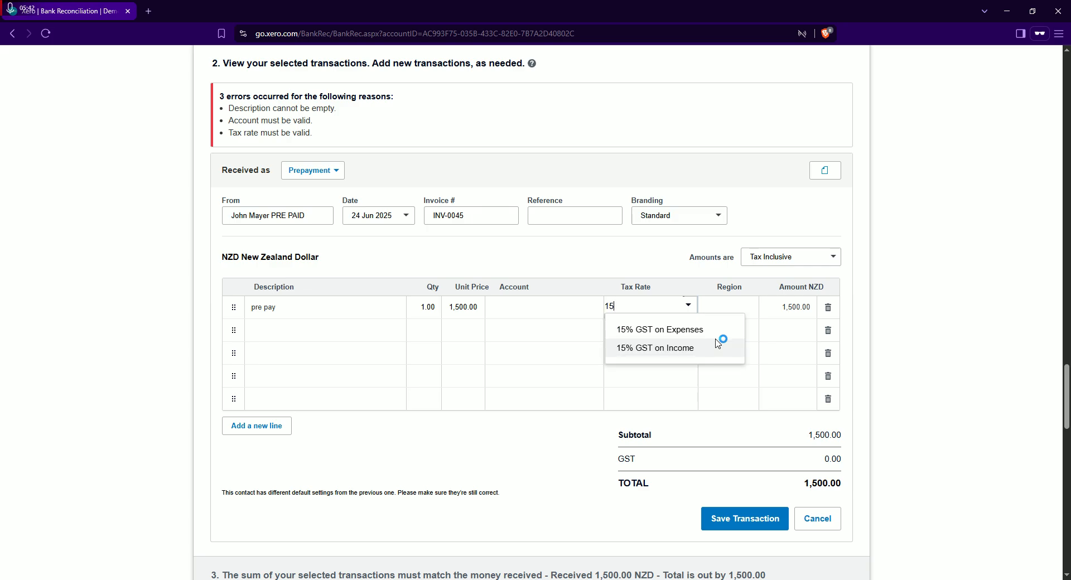
text(0)
key(BackSpace)
key(BackSpace)
key(BackSpace)
click(679, 349)
Assign the prepayment line to account 620 - Prepayments with No GST and save the transaction
click(524, 310)
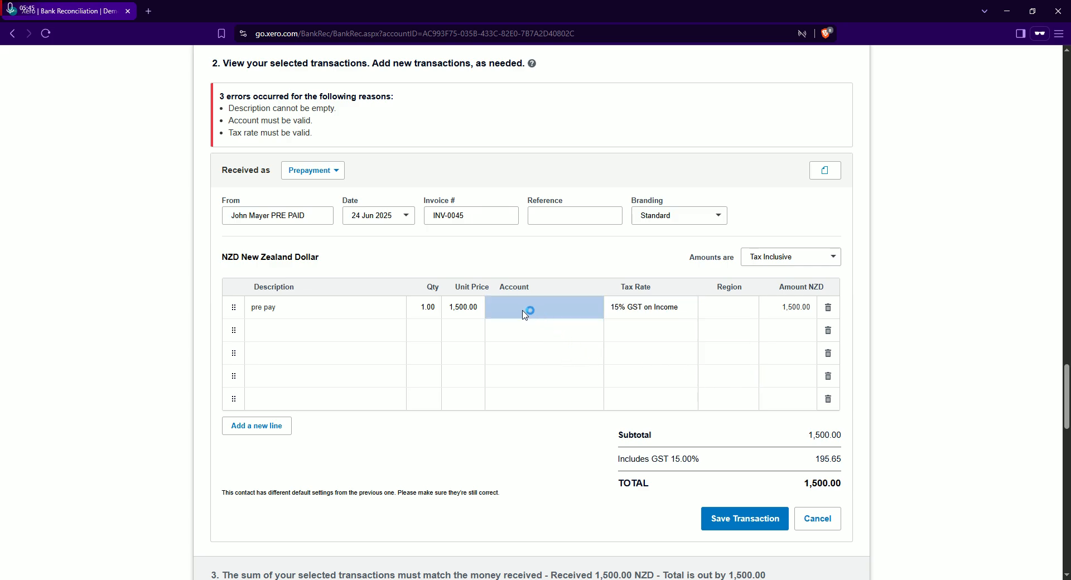
text(pre)
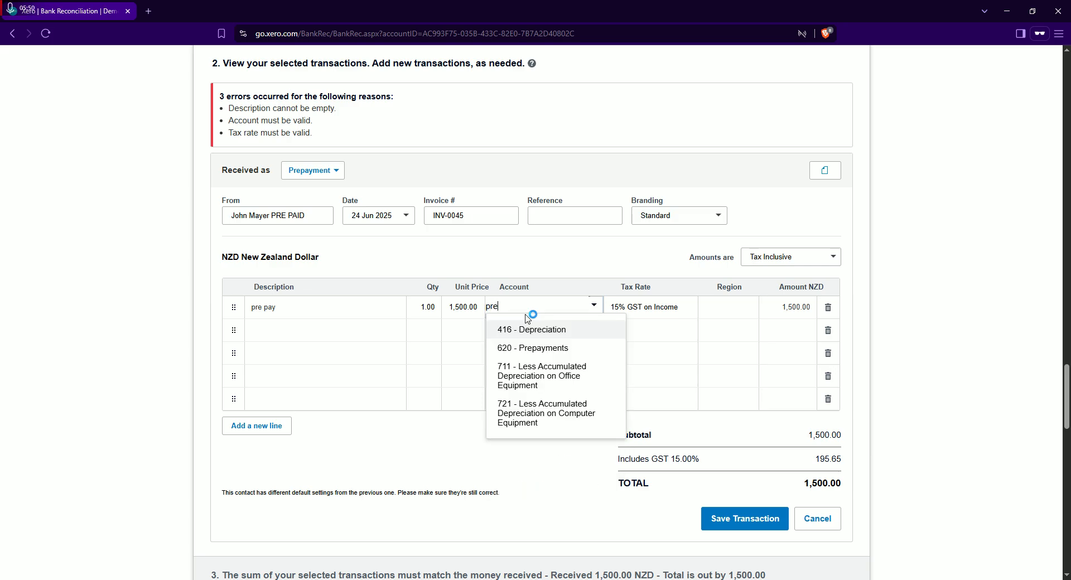
click(525, 346)
click(651, 311)
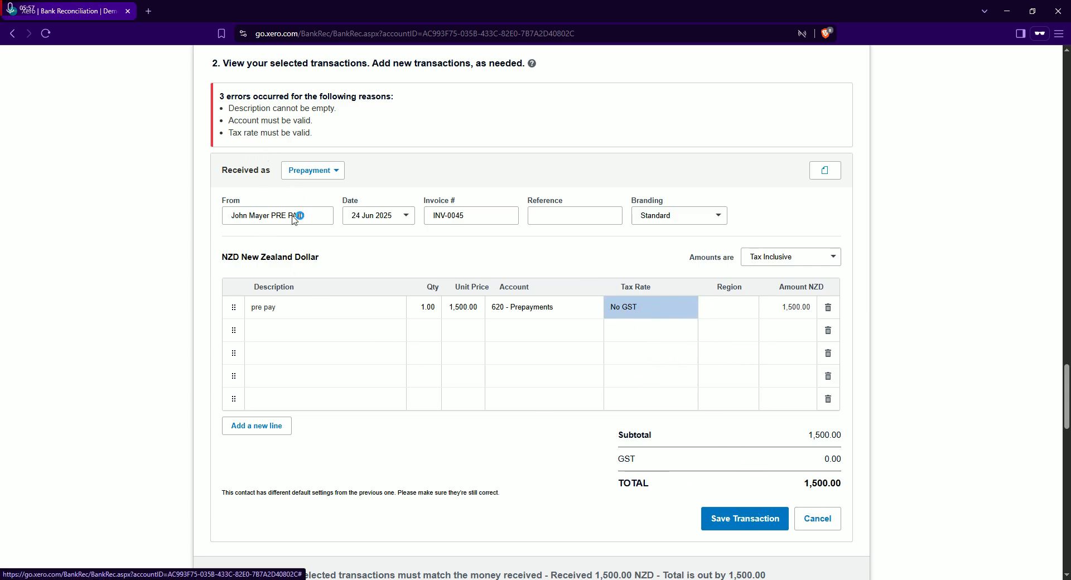
click(755, 518)
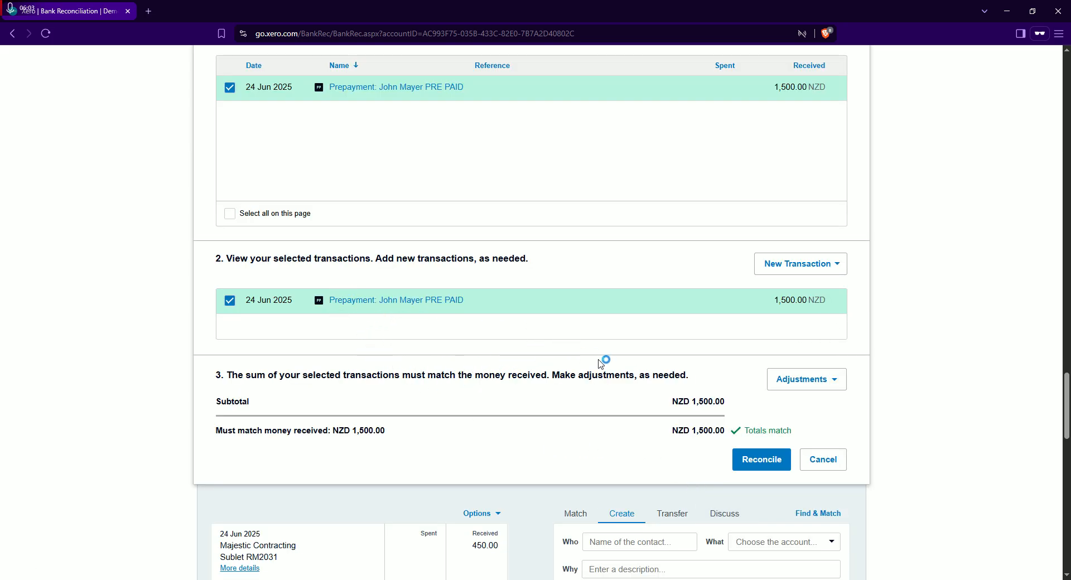
Leave the bank reconciliation and open the list of all contacts
scroll(949, 394, up, 1)
drag(1067, 384, 1067, 121)
scroll(1016, 154, up, 3)
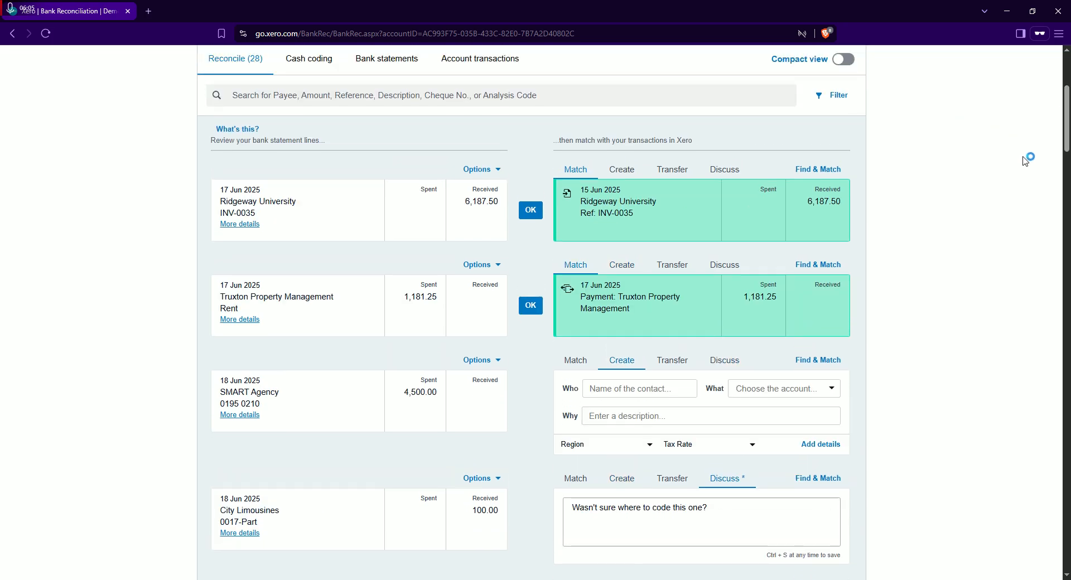
scroll(535, 313, up, 4)
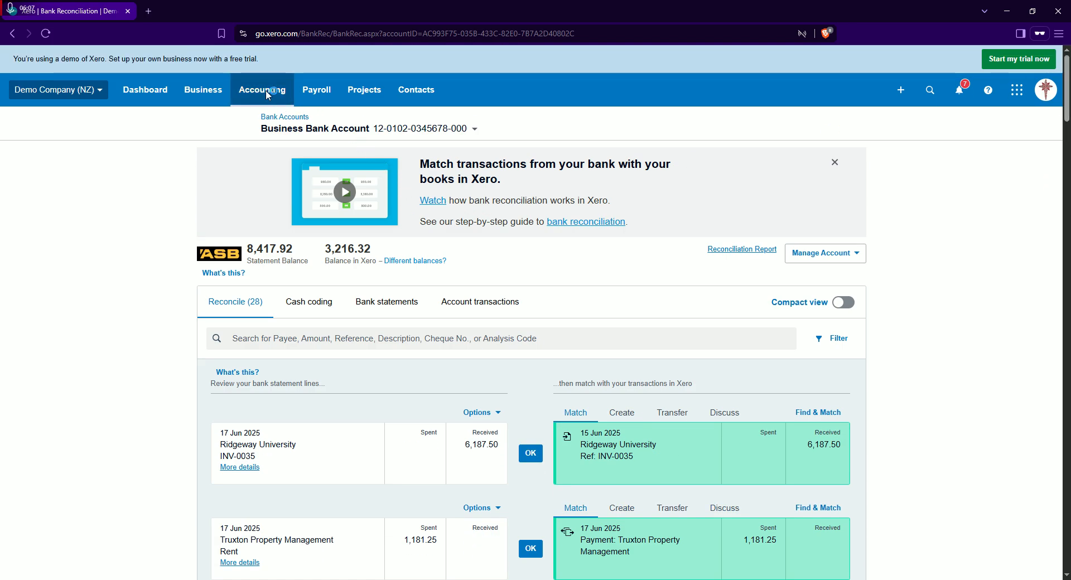
click(263, 91)
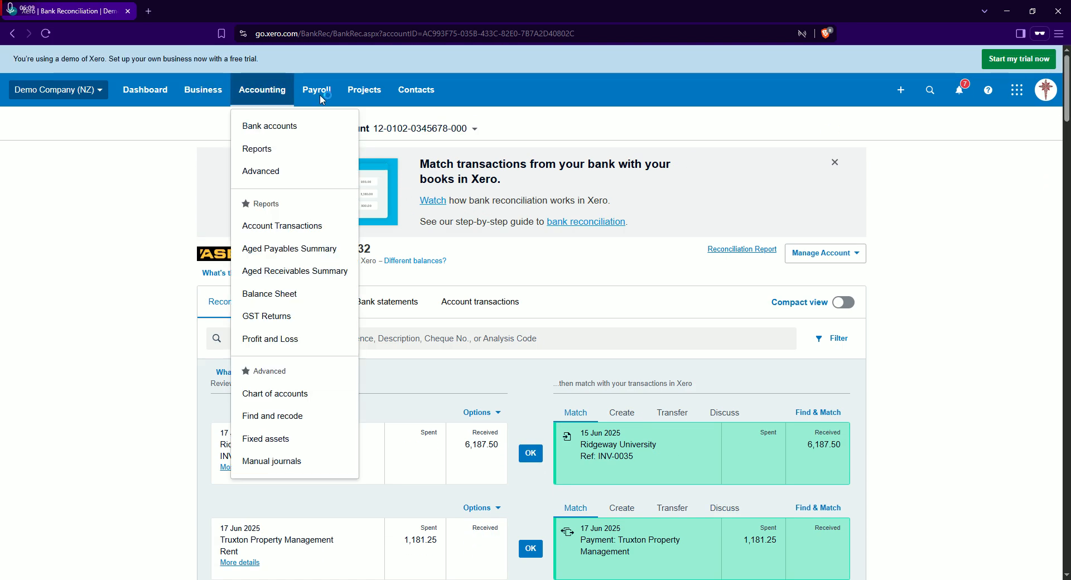
click(410, 96)
click(422, 126)
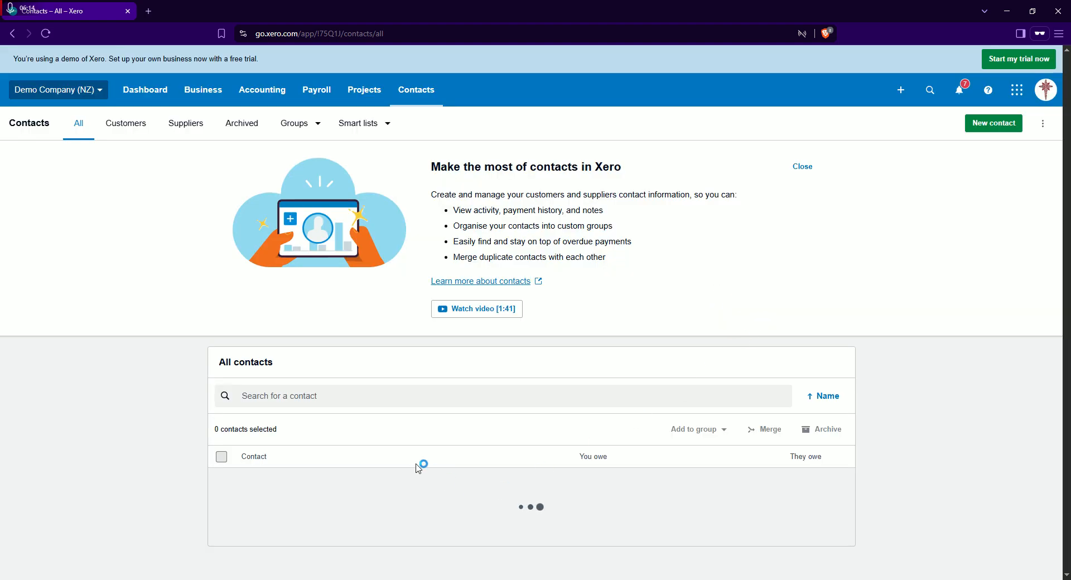
Search the contacts for the prepaying customer's name and open the PRE PAID contact's activity
click(298, 396)
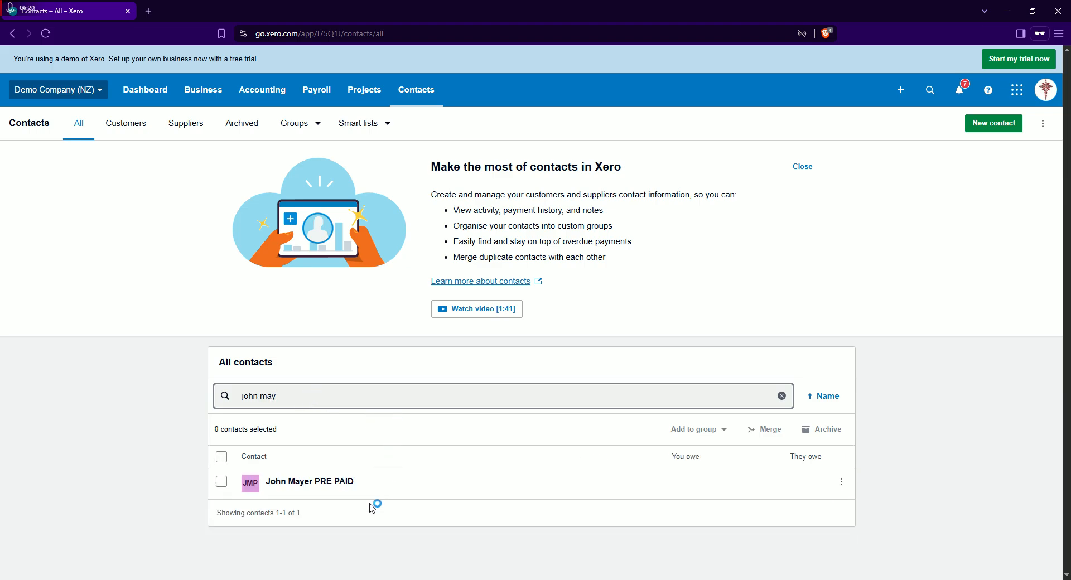
click(311, 480)
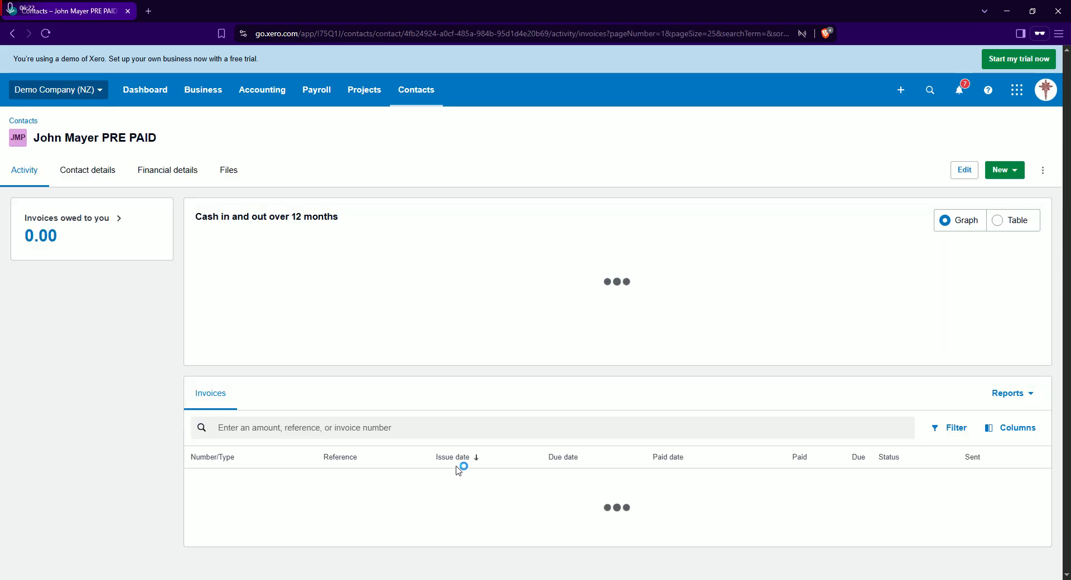
scroll(636, 344, down, 1)
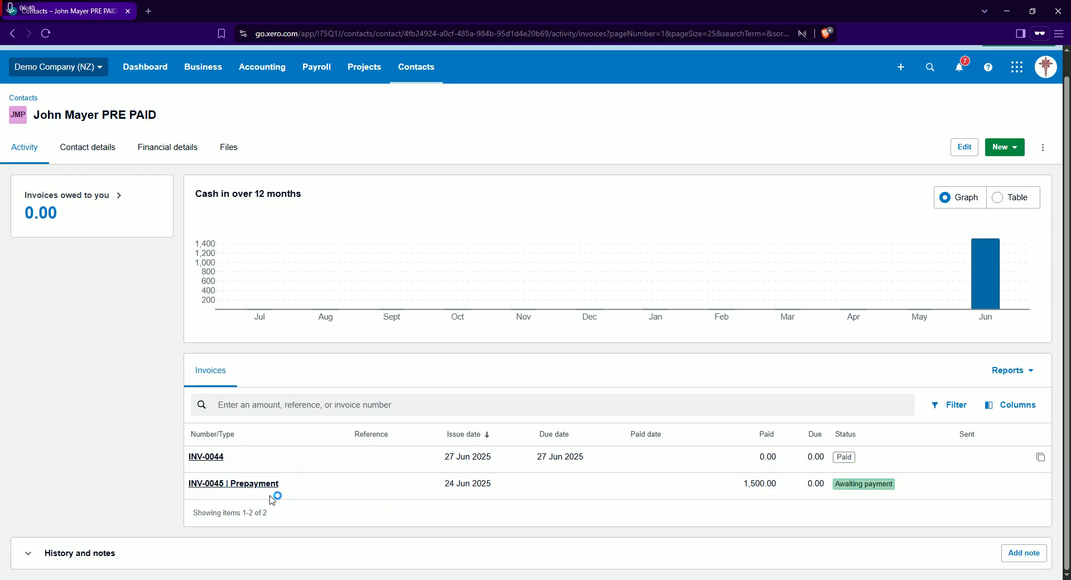
Look through the PRE PAID contact's contact details, financial details and files, and return to its activity
click(87, 147)
click(180, 176)
click(244, 177)
click(40, 162)
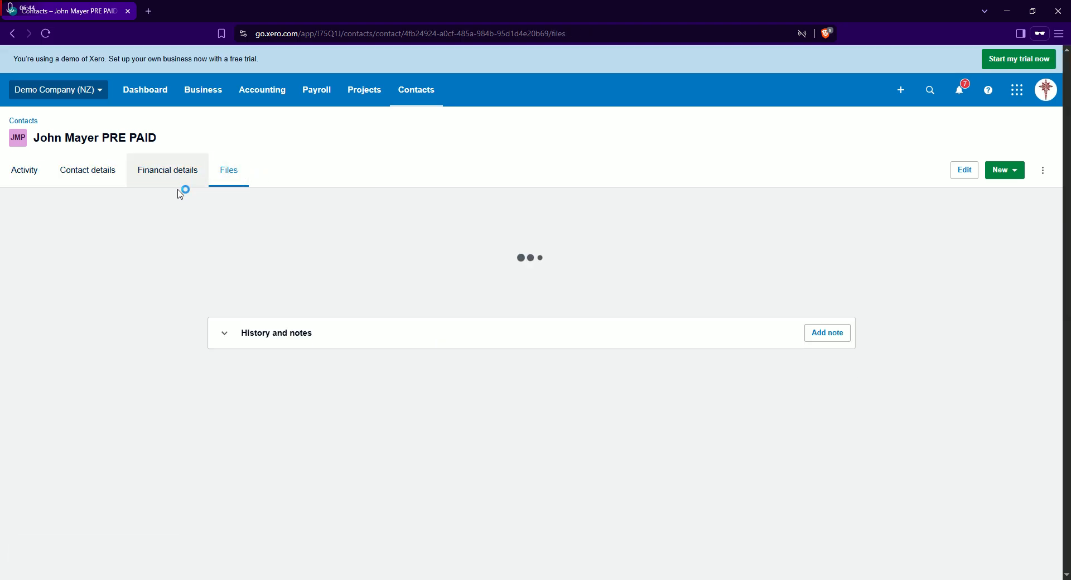
click(229, 175)
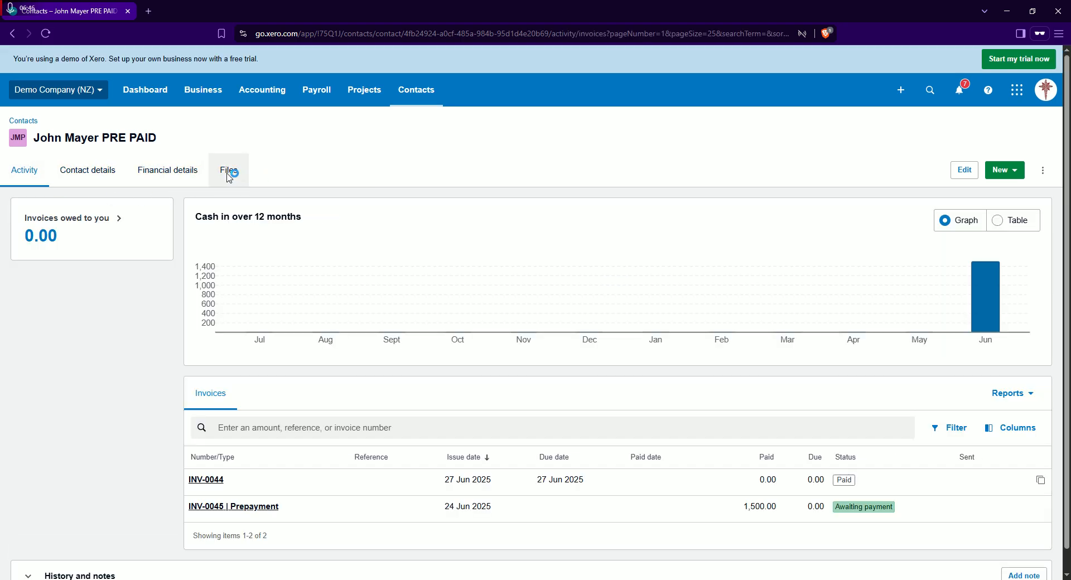
Filter the contact's invoices to those awaiting payment and open the 1,500.00 prepayment to review its details
click(132, 228)
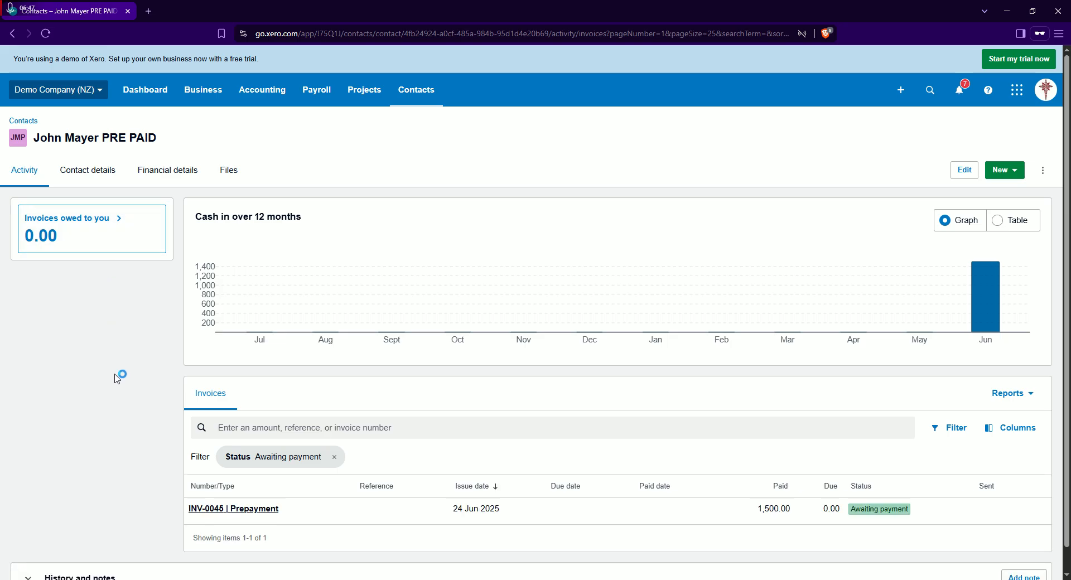
scroll(532, 416, down, 1)
scroll(532, 415, down, 1)
click(827, 486)
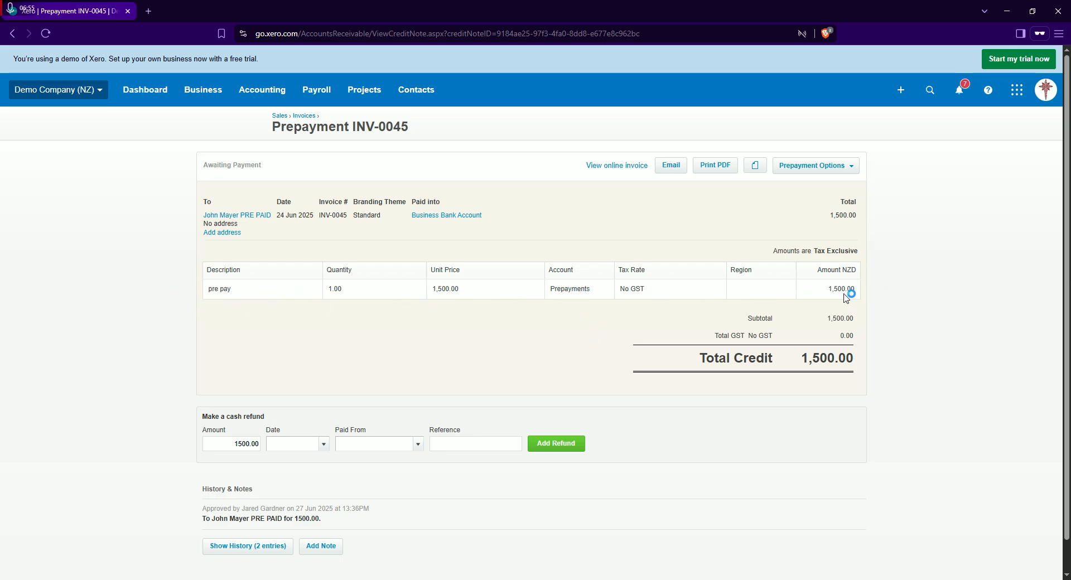
scroll(836, 298, down, 2)
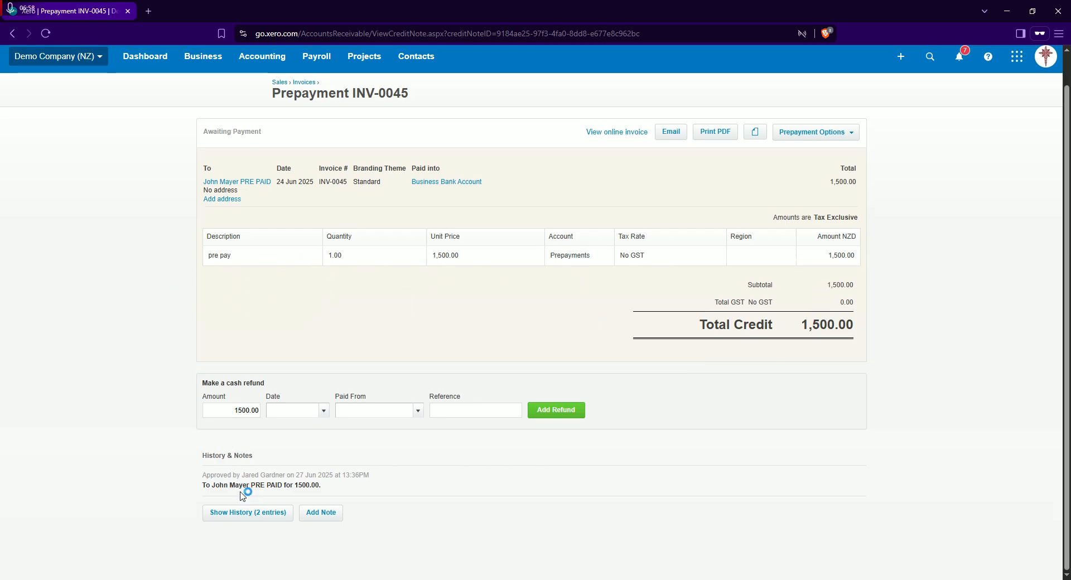
scroll(363, 468, up, 2)
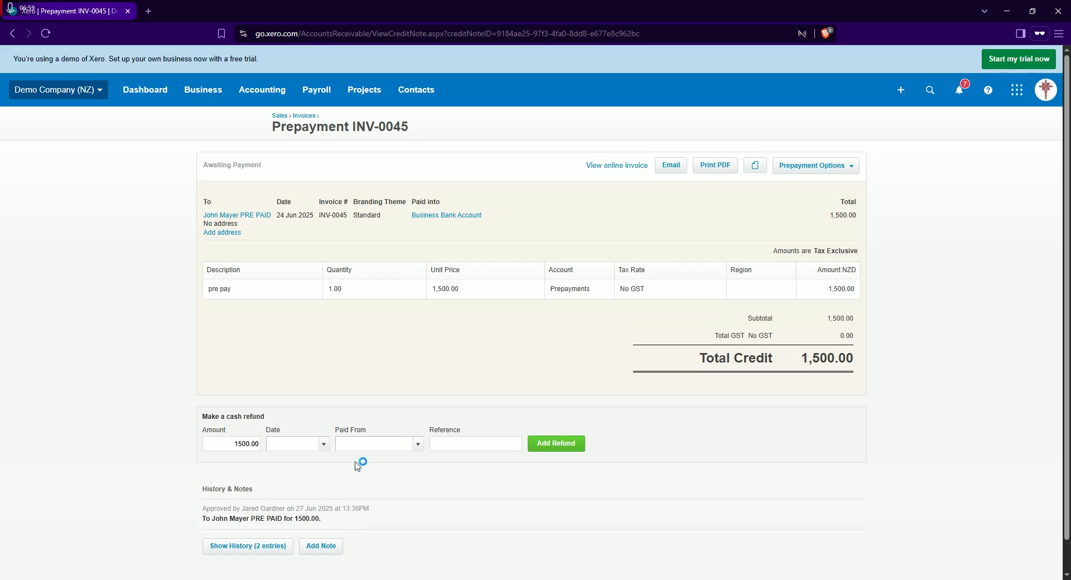
Return to the PRE PAID contact and view its financial details with the history and notes expanded
click(250, 215)
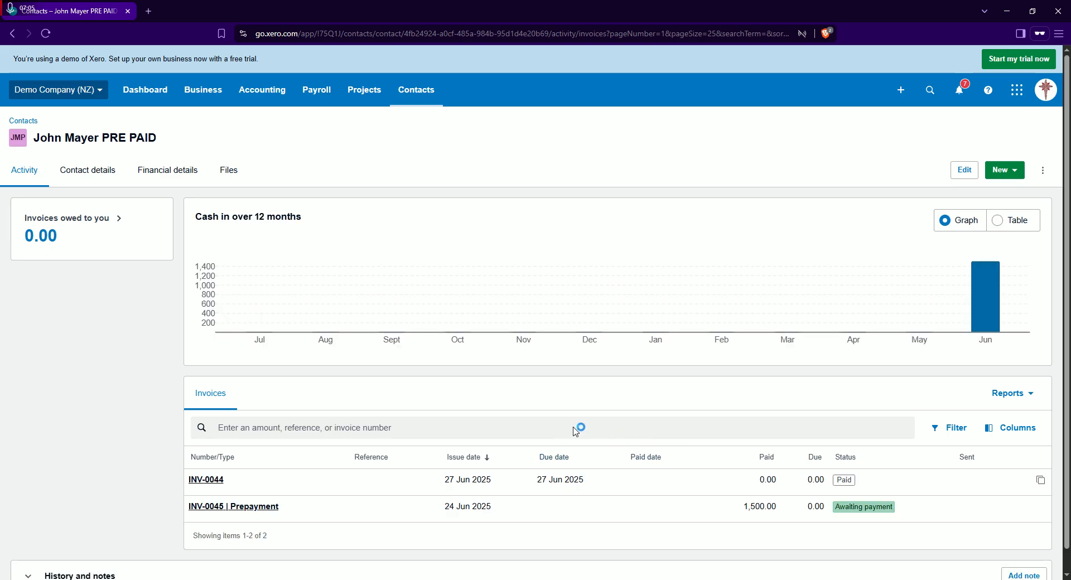
mouse_move(986, 291)
click(169, 173)
click(255, 351)
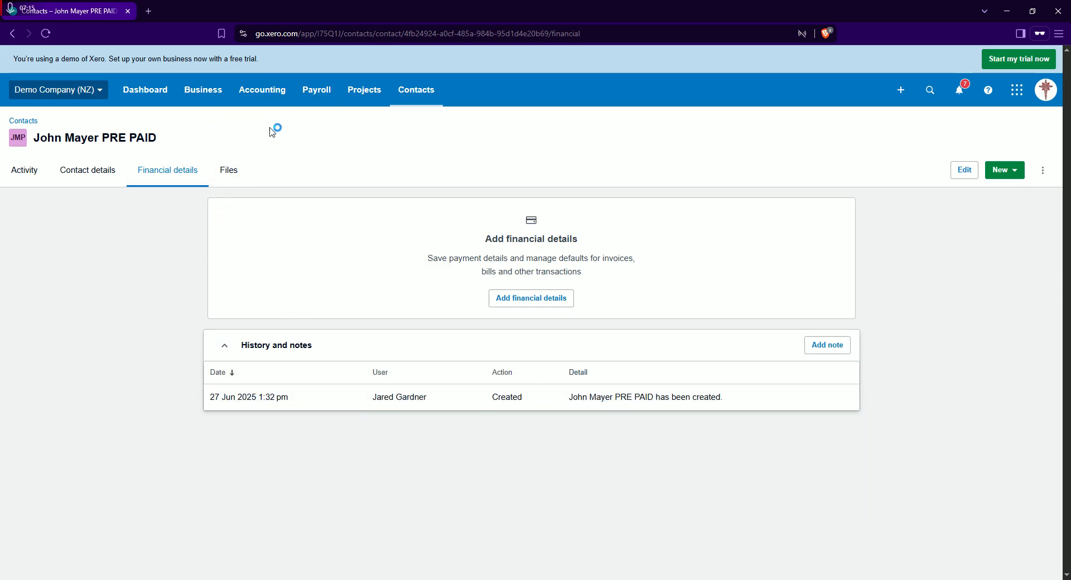
Start a new sales invoice and add the BOOK item "Fish out of Water: Finding Your Brand" as its first line
click(204, 102)
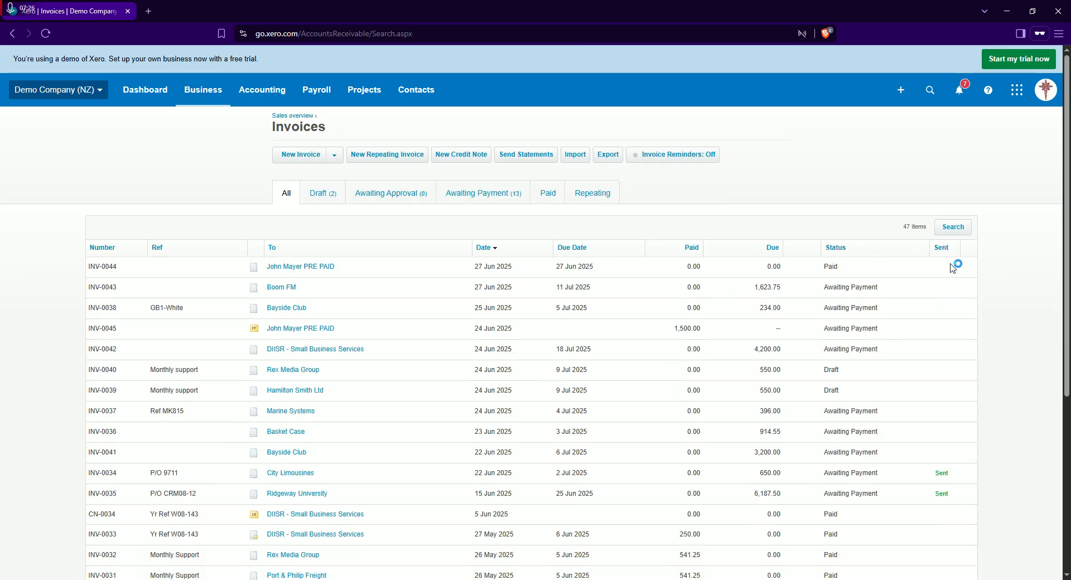
scroll(391, 296, down, 2)
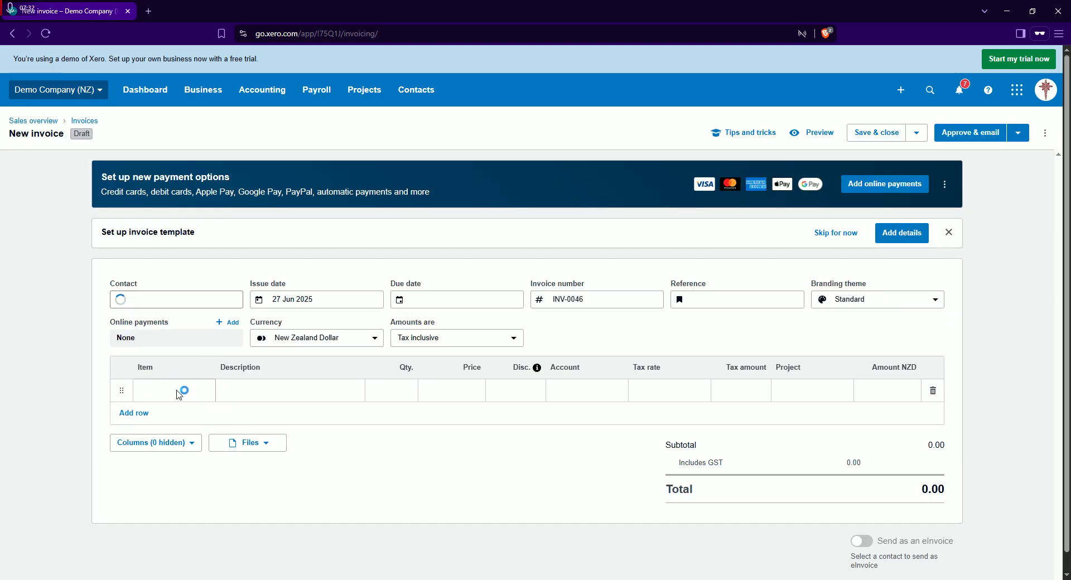
click(184, 391)
scroll(245, 268, down, 1)
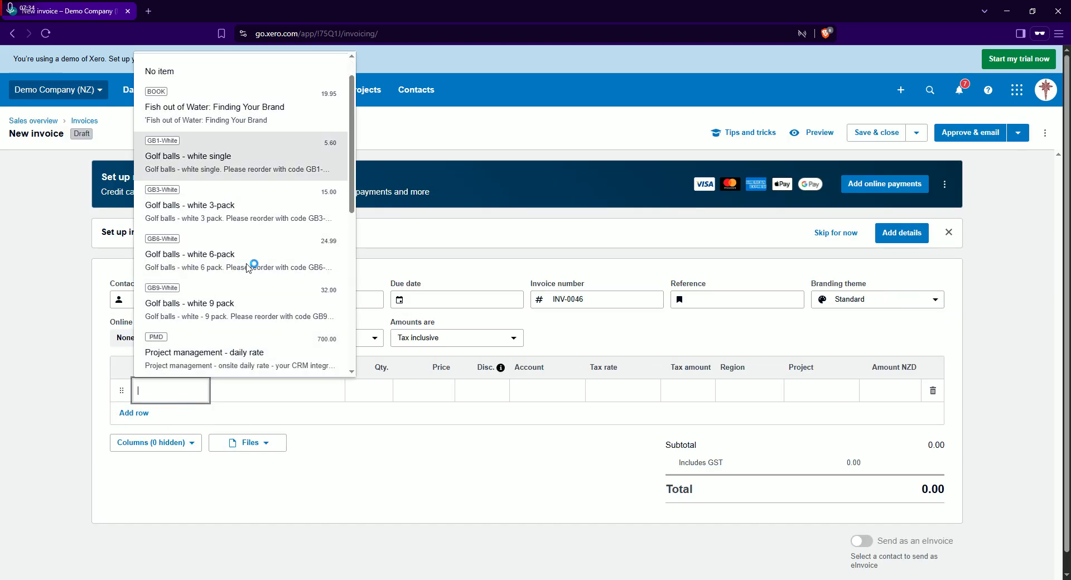
click(234, 111)
scroll(532, 447, down, 1)
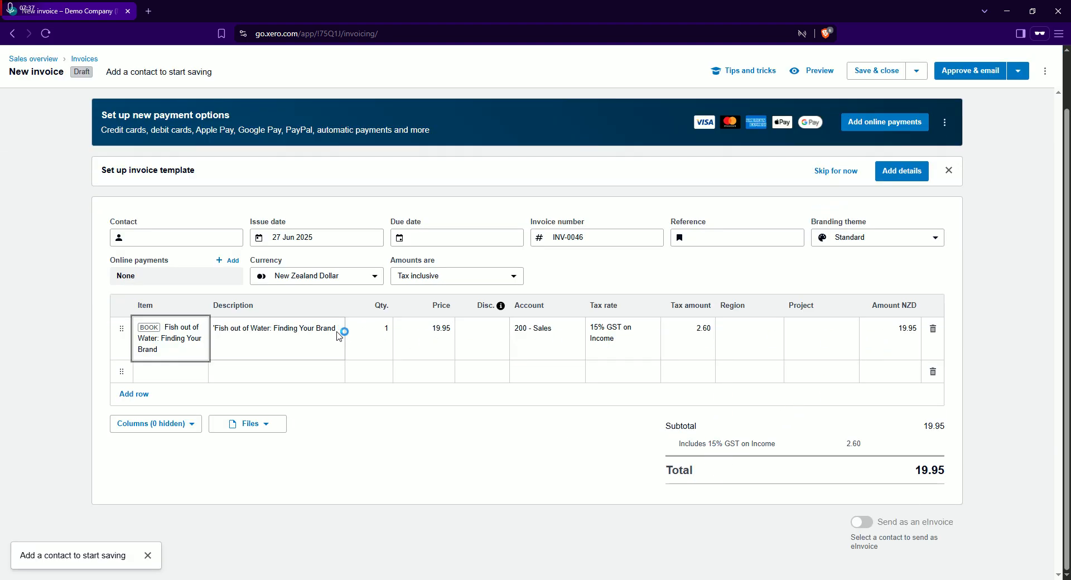
Assign the new invoice to the PRE PAID contact and set its due date to 27 Jun 2025
click(139, 240)
text(john)
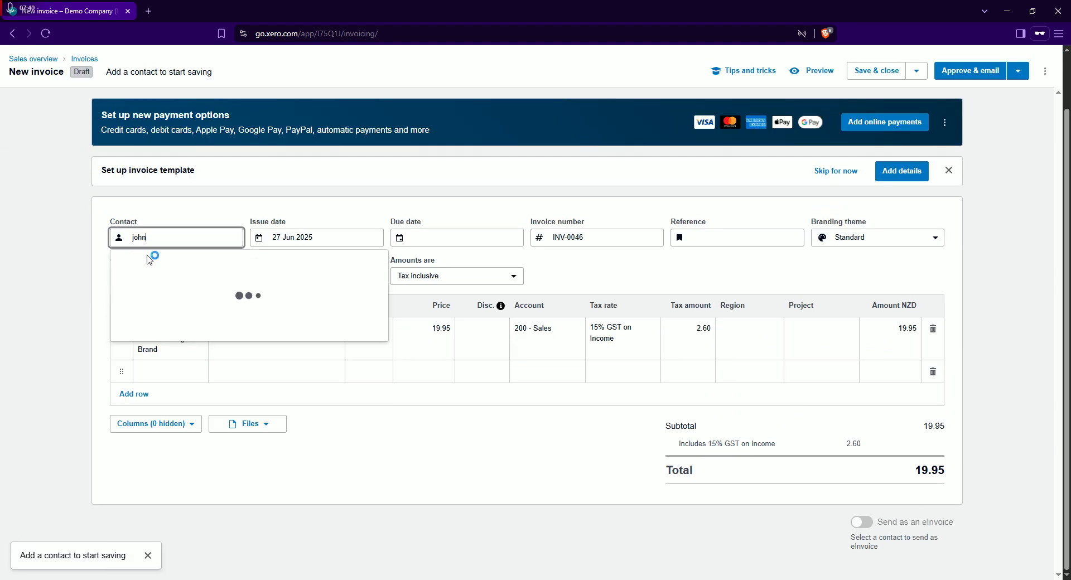
click(153, 304)
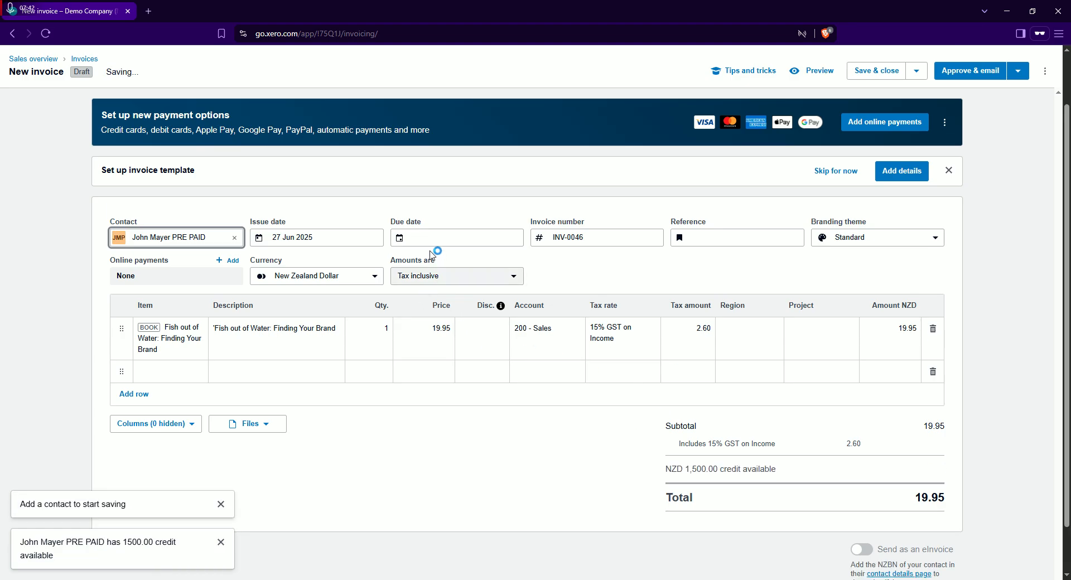
click(424, 239)
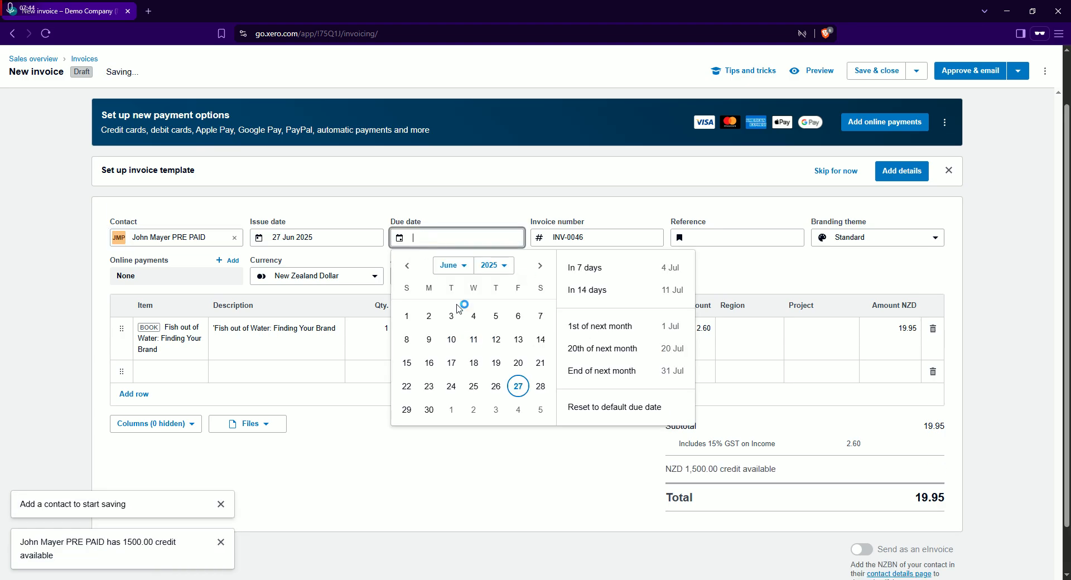
click(518, 386)
scroll(904, 334, down, 1)
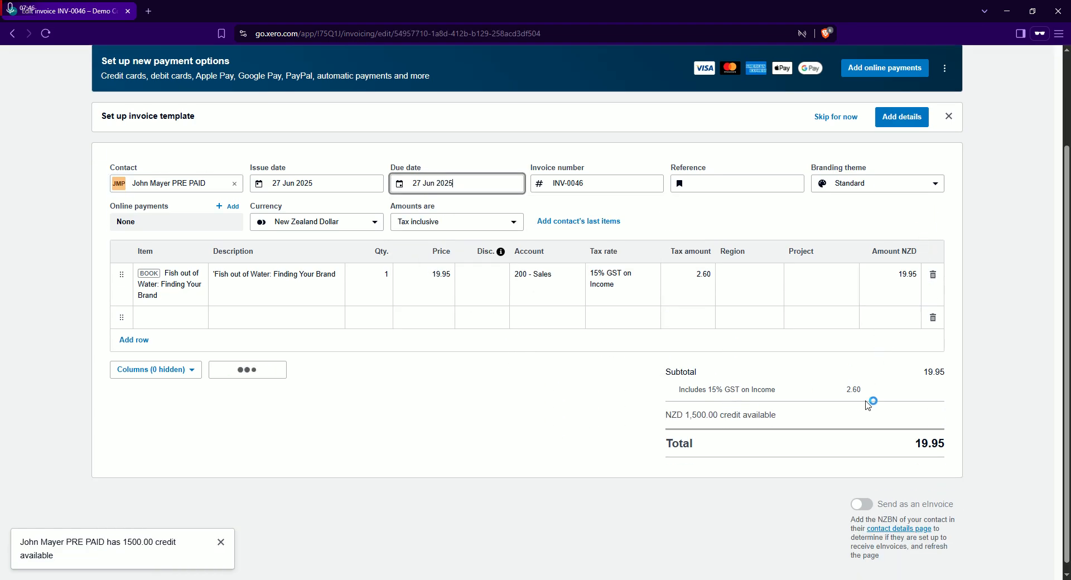
Approve the new sales invoice for the BOOK item
scroll(873, 385, up, 2)
click(1017, 133)
click(984, 161)
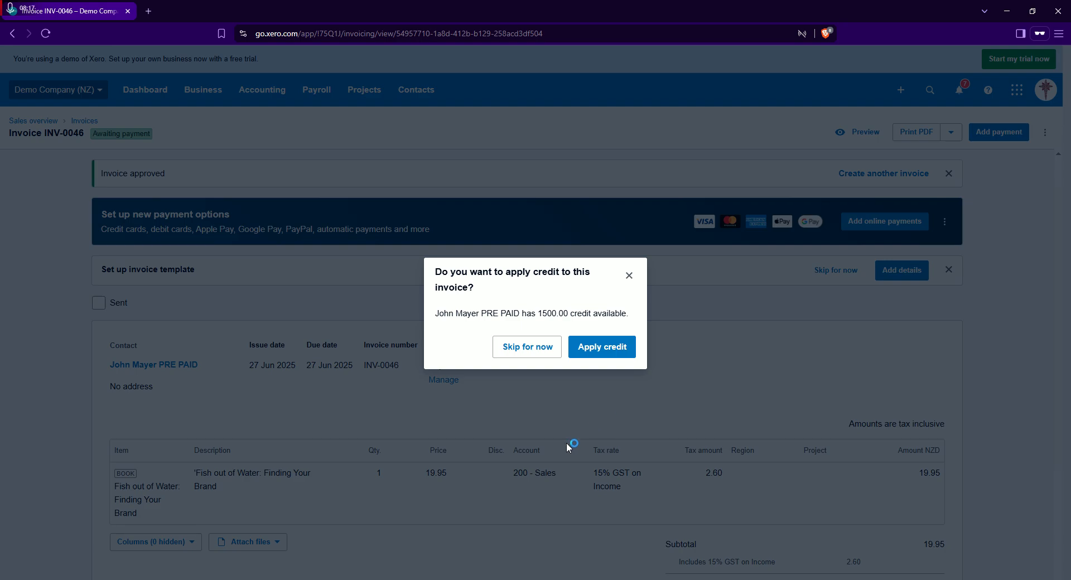
Apply 19.95 of the contact's available prepayment credit to the approved invoice
click(613, 348)
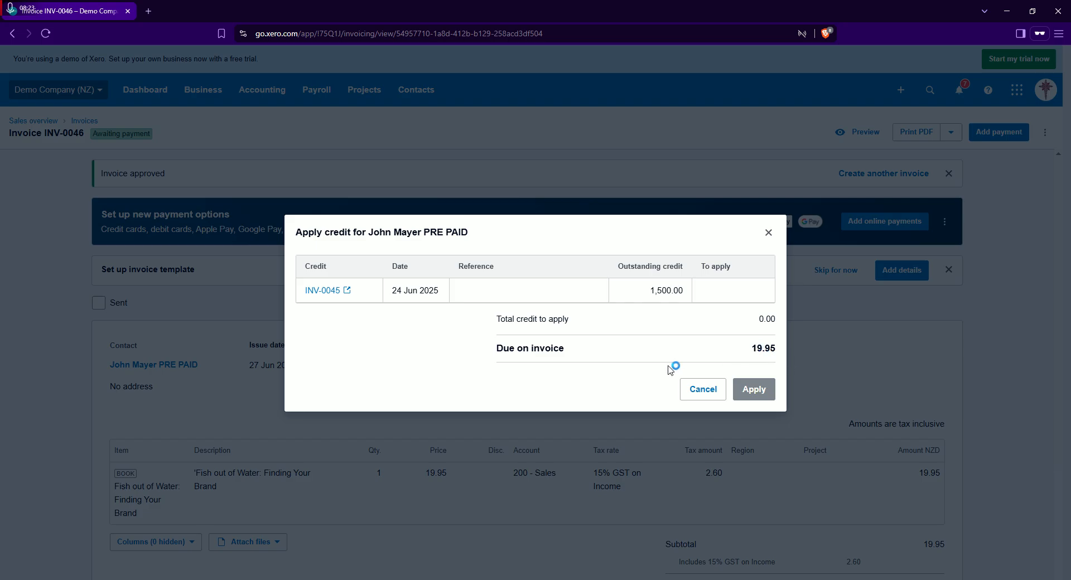
click(717, 292)
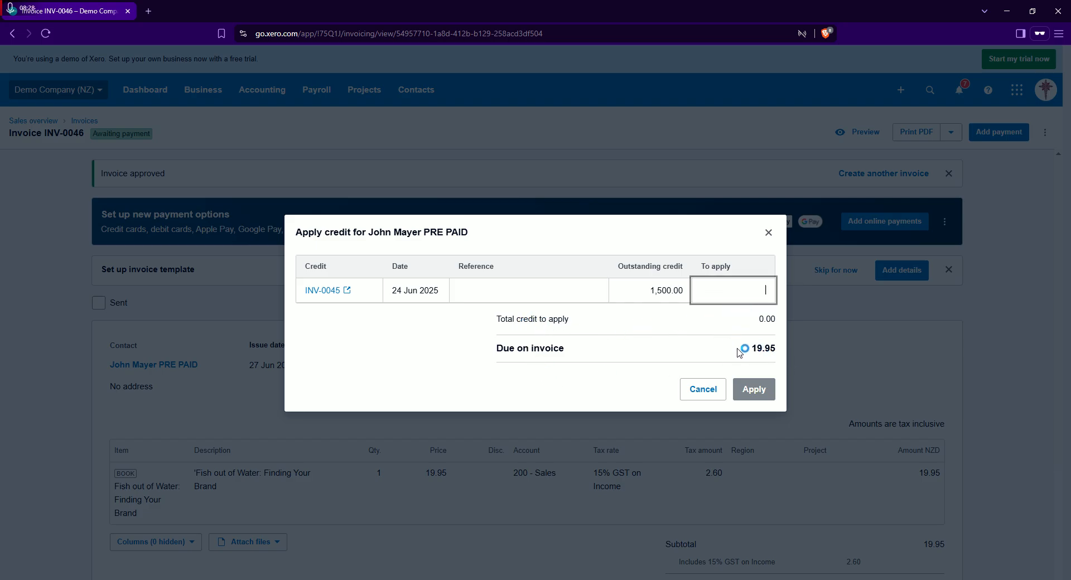
text(19.95)
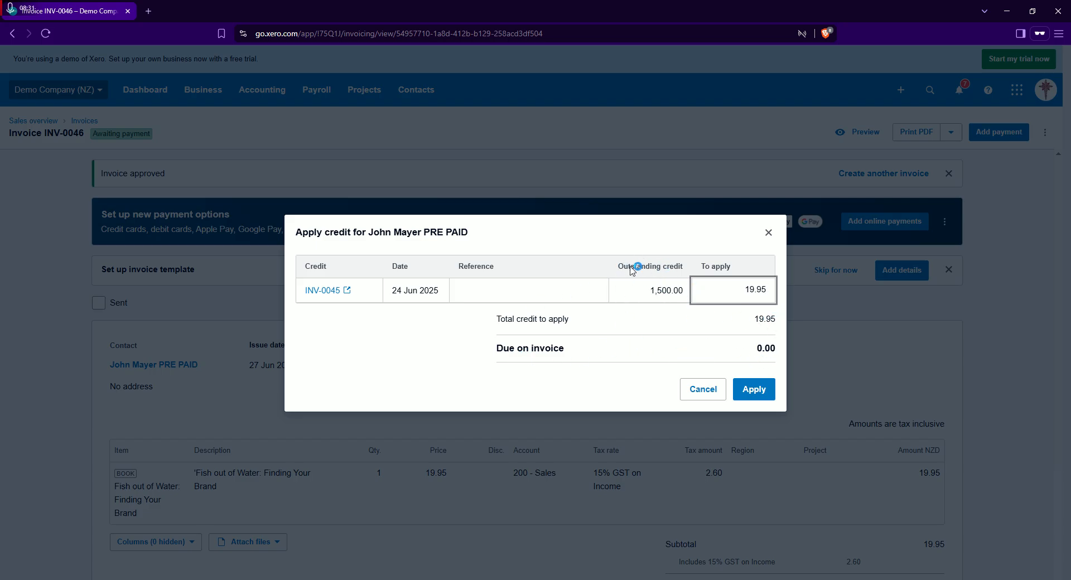
click(755, 391)
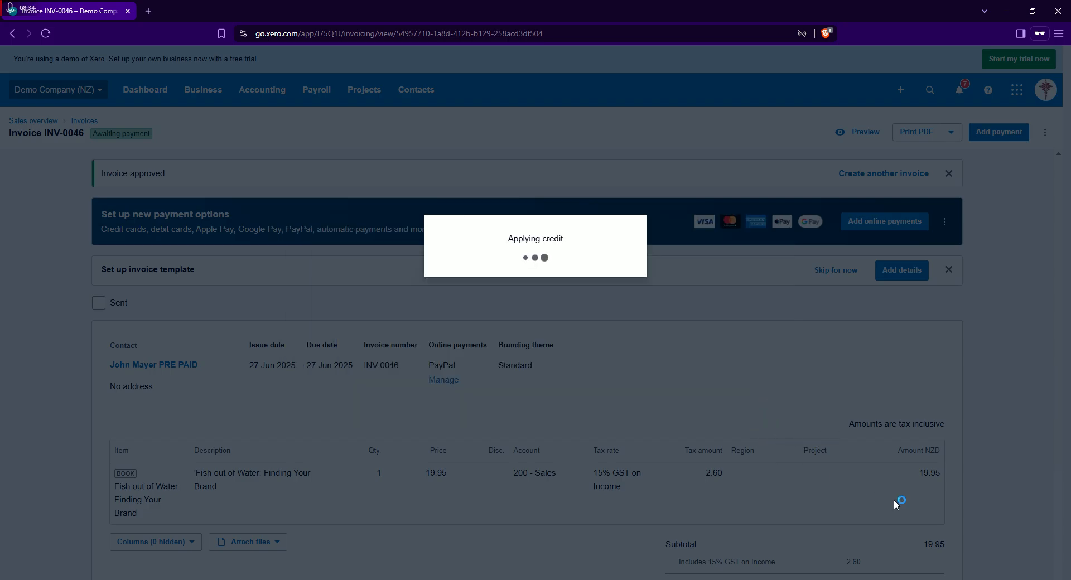
Review the invoice's status, contact, line item, prepayment deduction and amount due after the credit is applied
scroll(610, 446, down, 4)
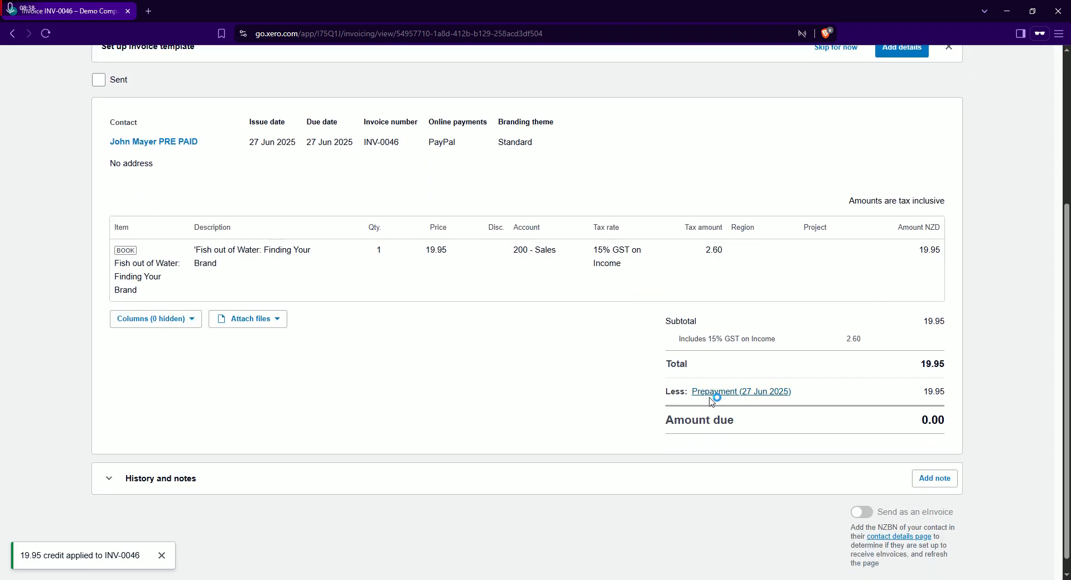
scroll(962, 471, up, 1)
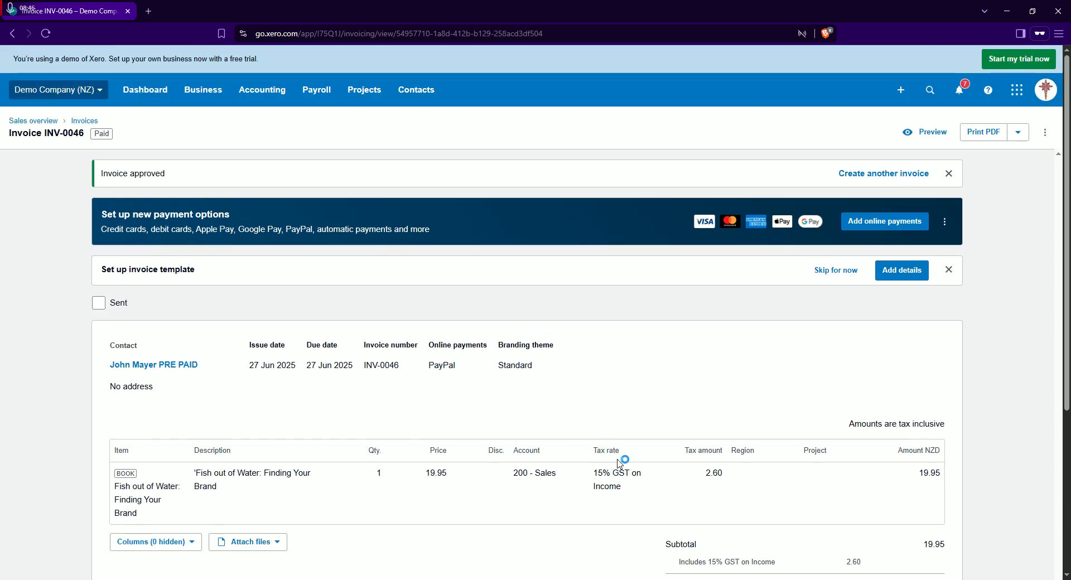
drag(208, 371, 81, 357)
click(292, 412)
scroll(616, 396, down, 2)
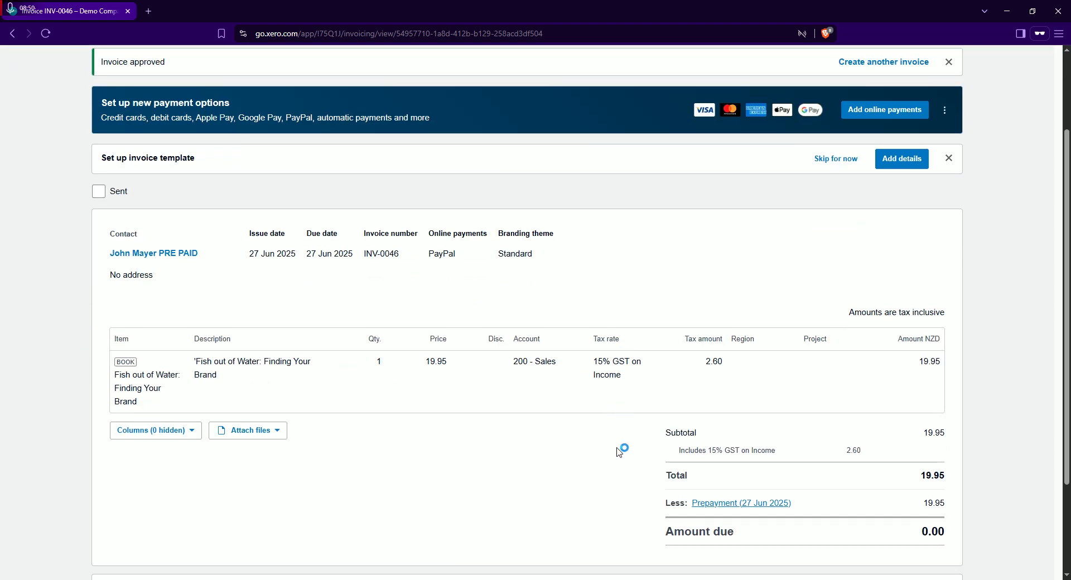
scroll(636, 429, down, 1)
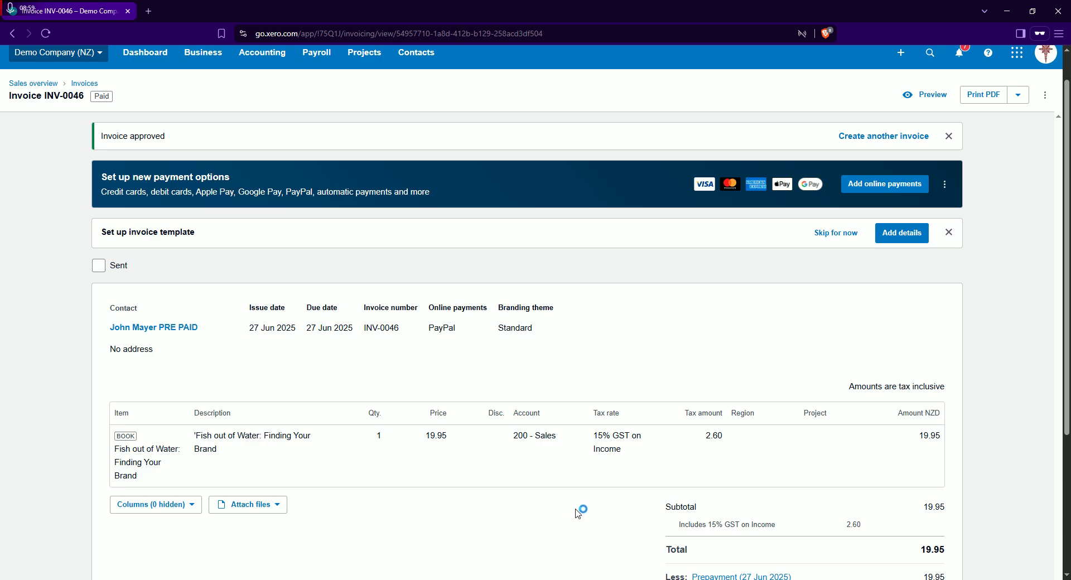
scroll(586, 496, down, 2)
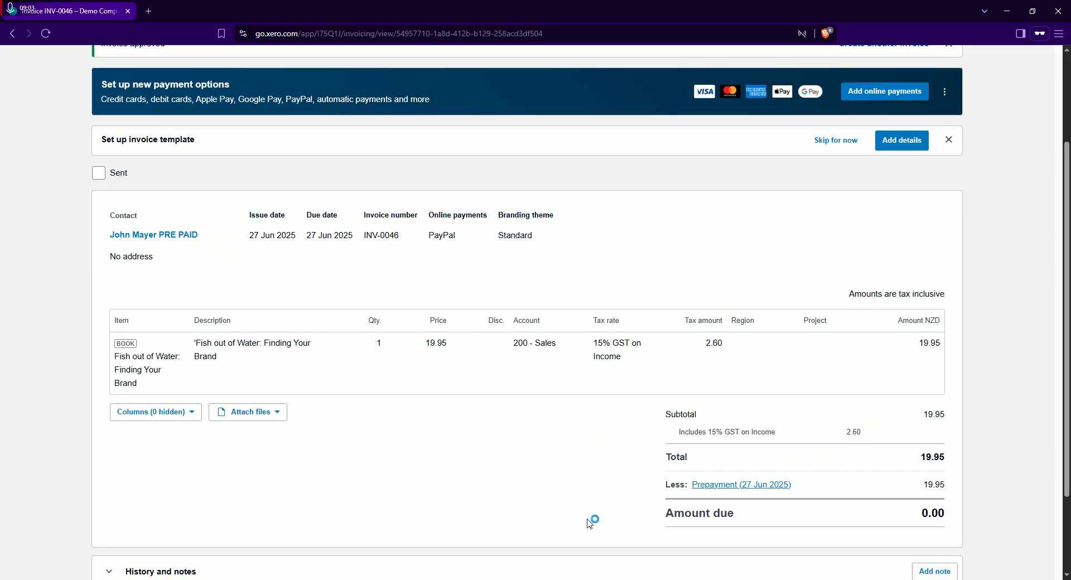
mouse_move(557, 579)
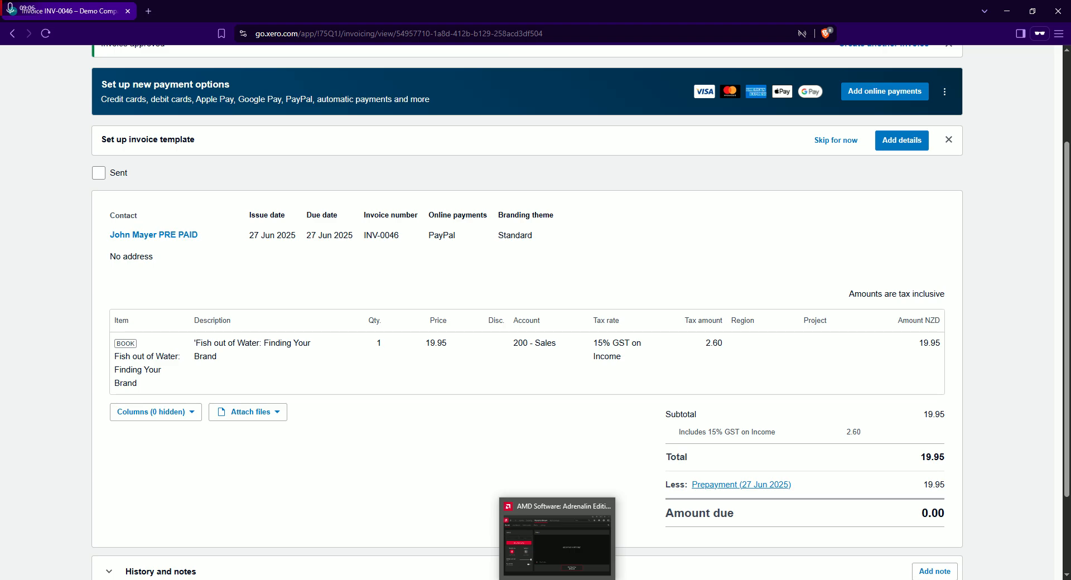
click(557, 579)
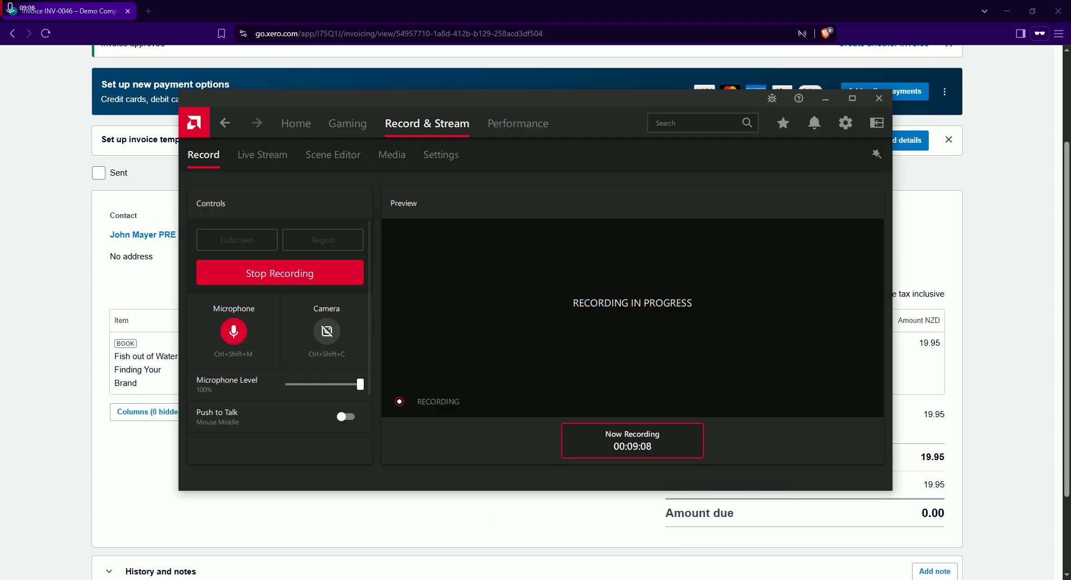